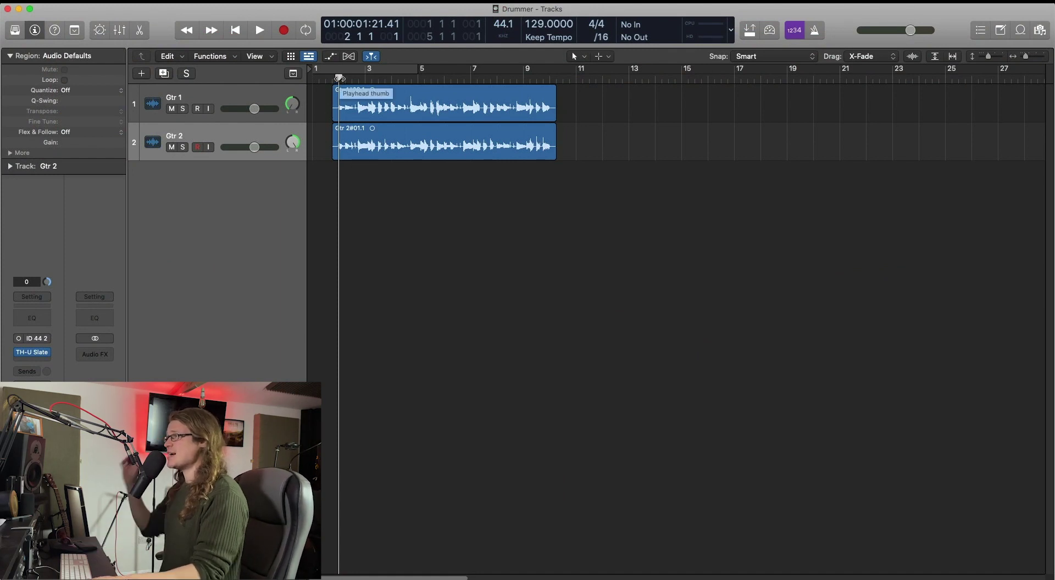
Listen to the guitars, then add a Drummer track with its region moved to line up at bar 2.
key("space")
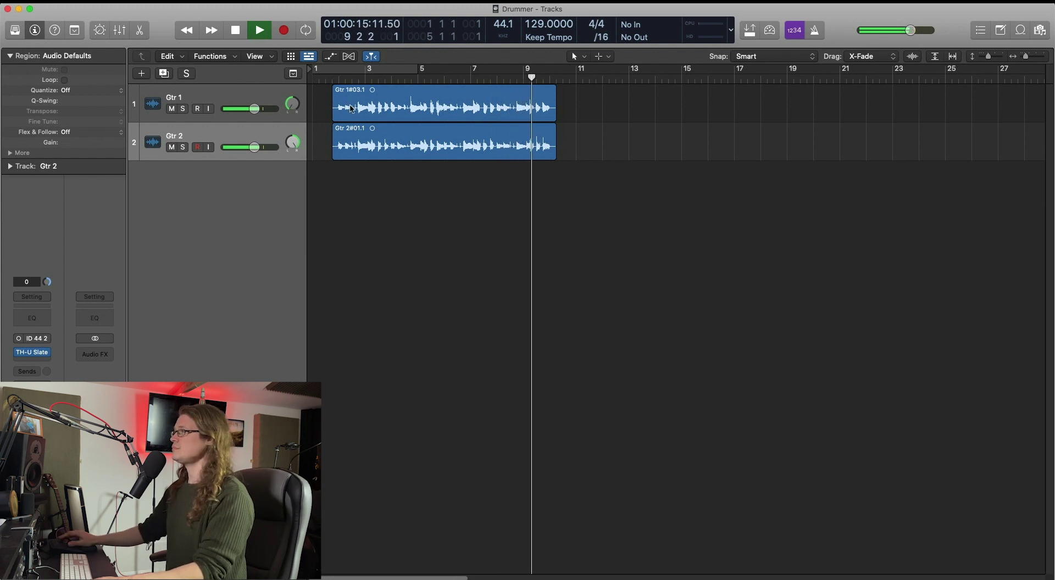
key("space")
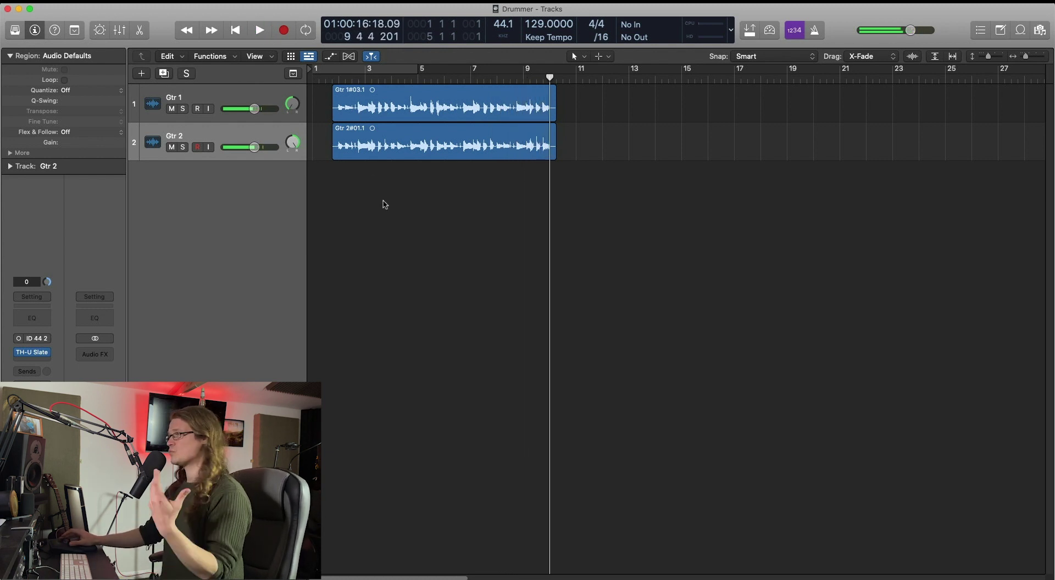
left_click(142, 74)
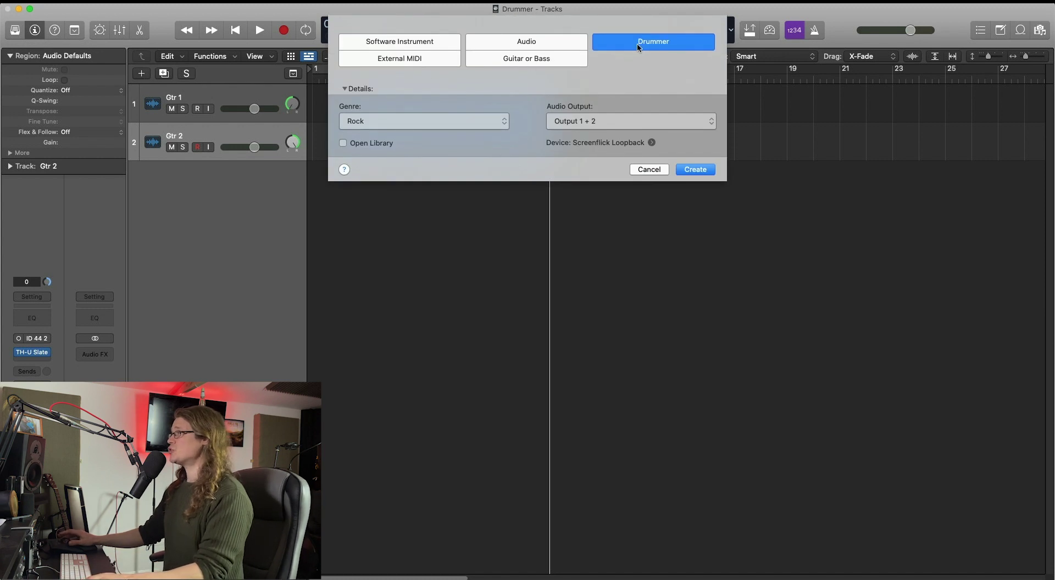
left_click(695, 170)
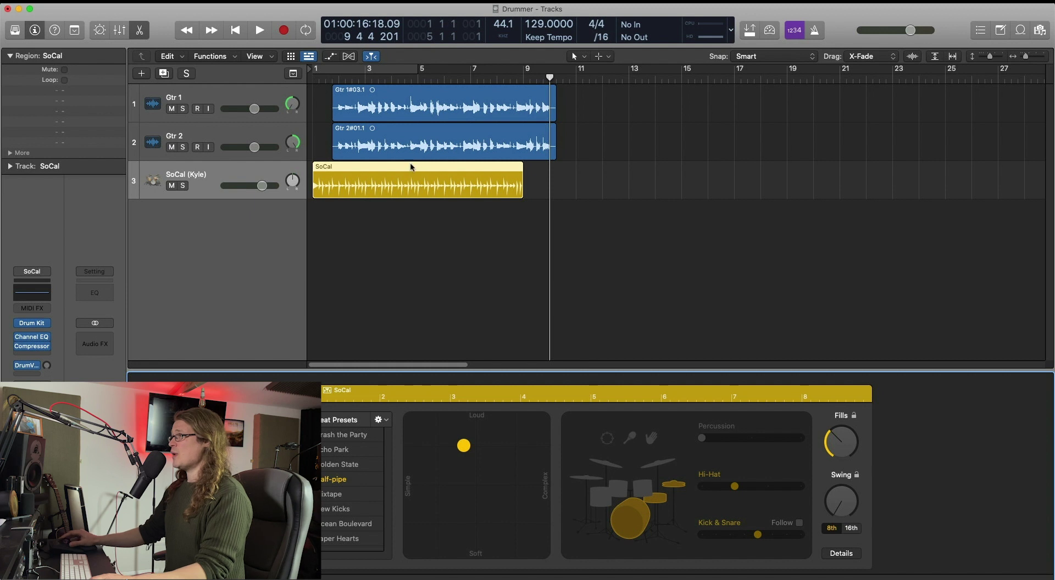
left_click_drag(410, 163, 433, 164)
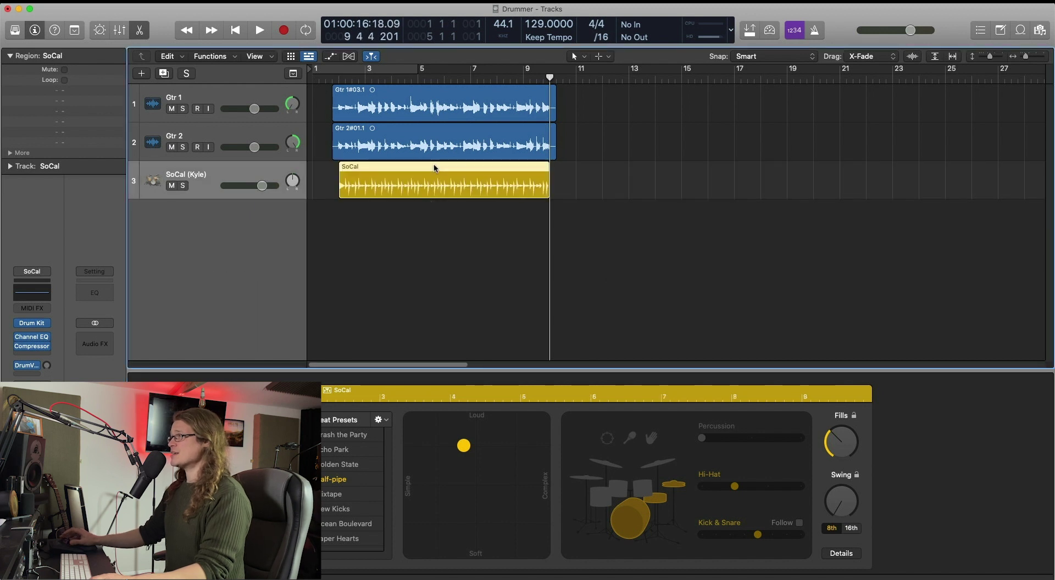
Make kick and snare follow Gtr 2, push the pattern louder and more complex, and play it back.
left_click(799, 522)
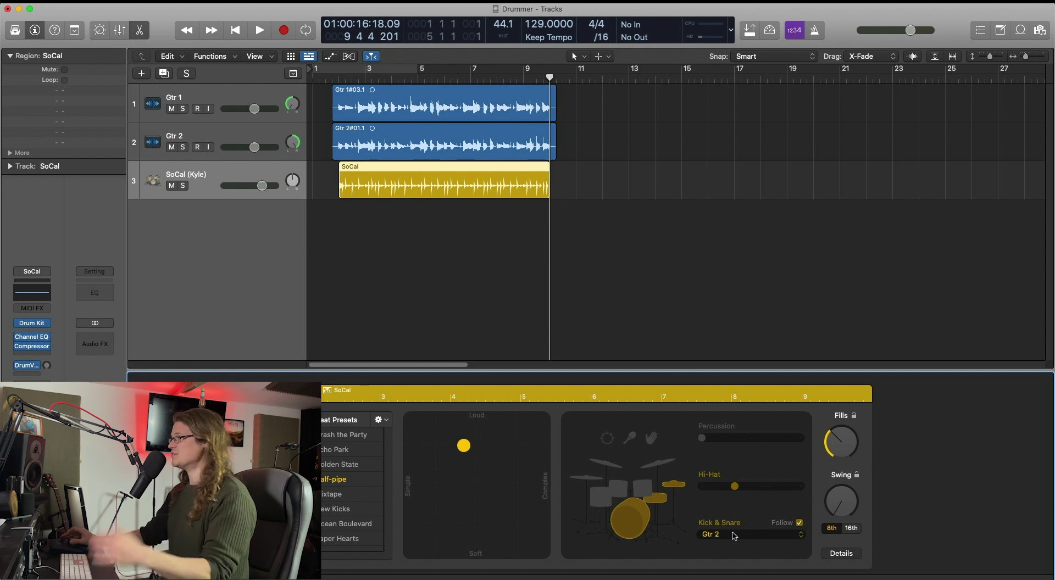
left_click_drag(464, 447, 530, 426)
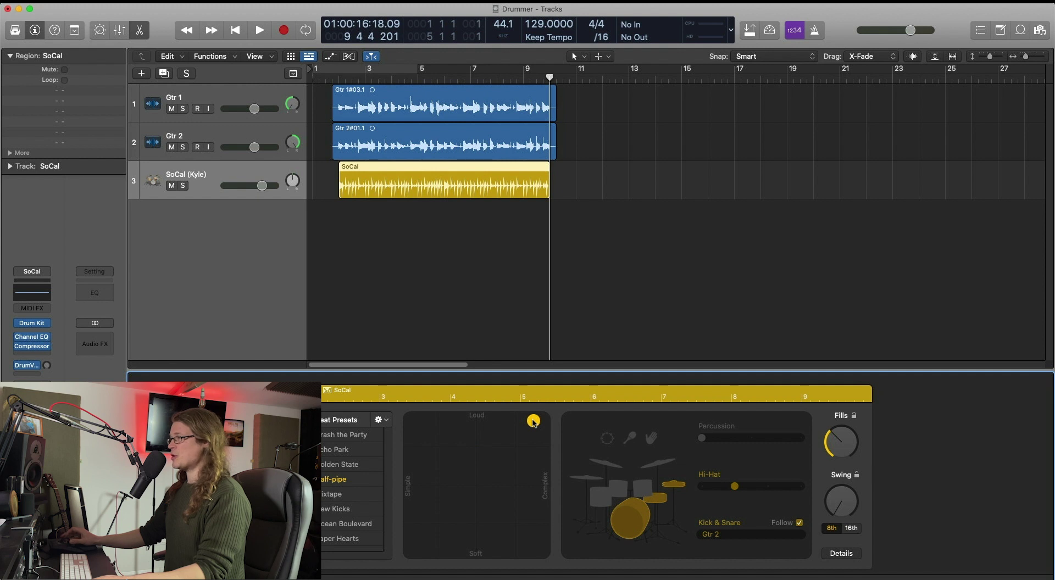
key("space")
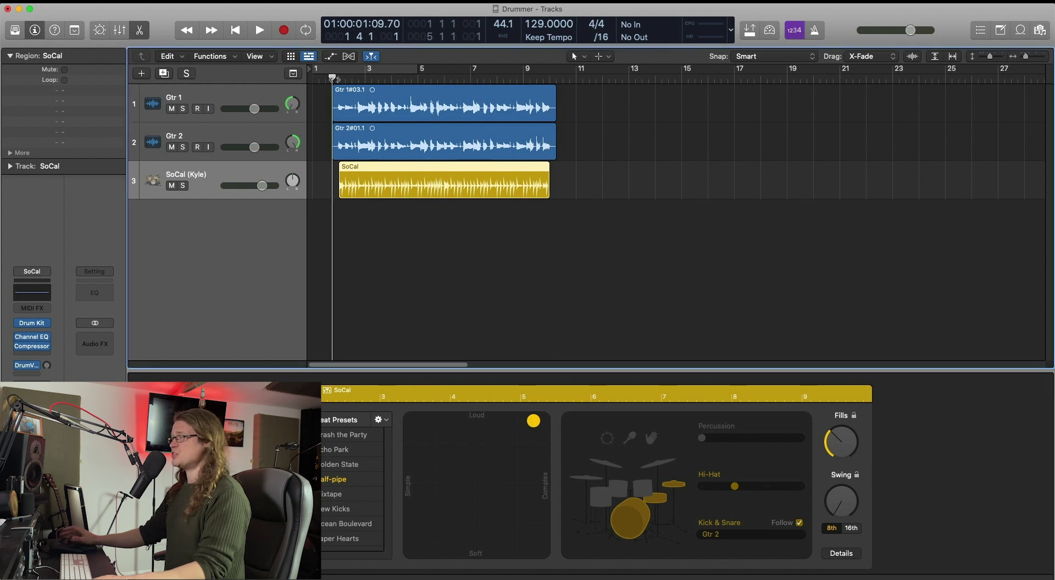
key("space")
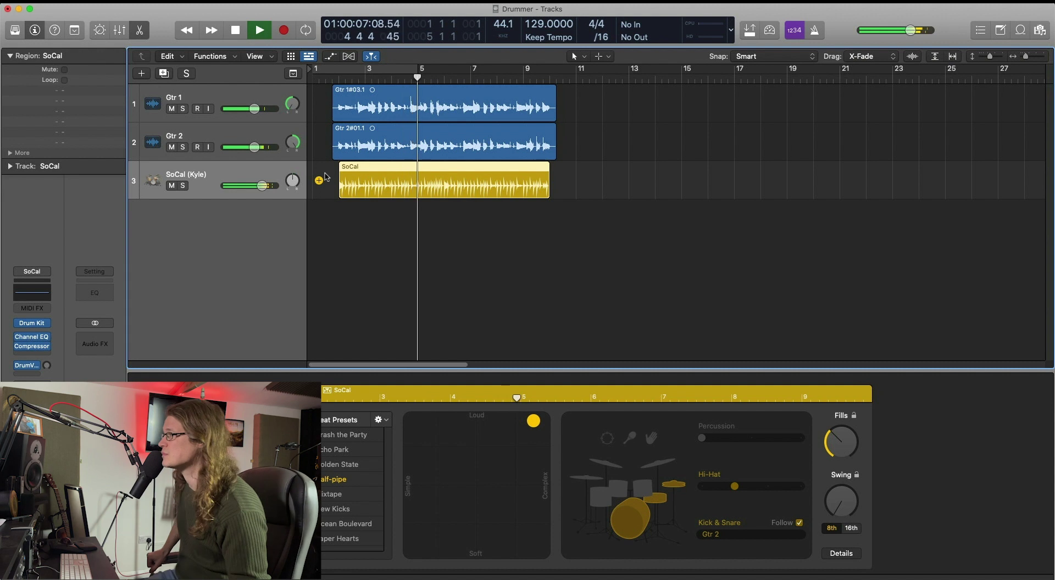
key("space")
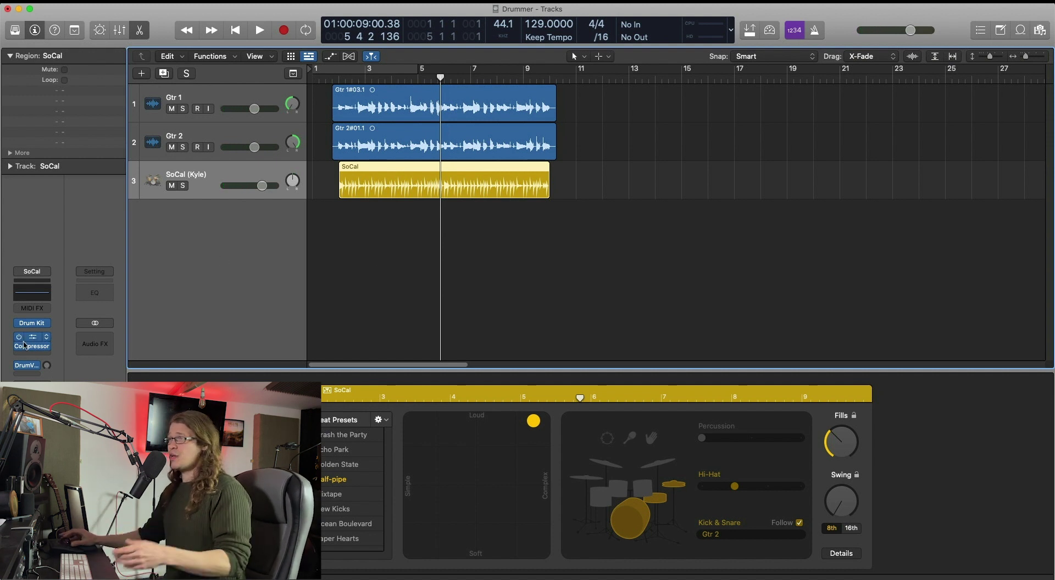
left_click(37, 324)
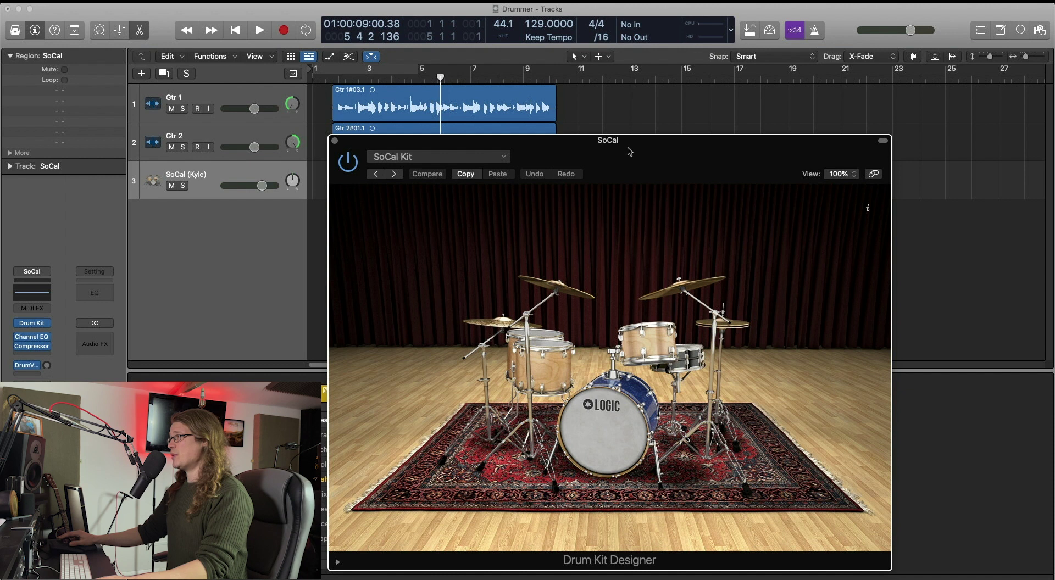
left_click_drag(630, 151, 605, 105)
left_click(665, 313)
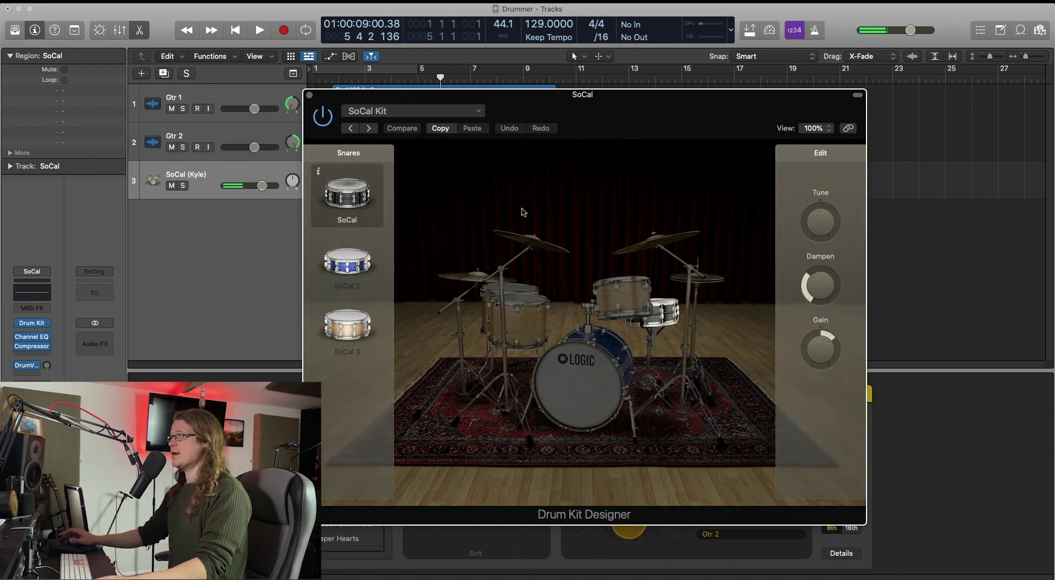
left_click(309, 96)
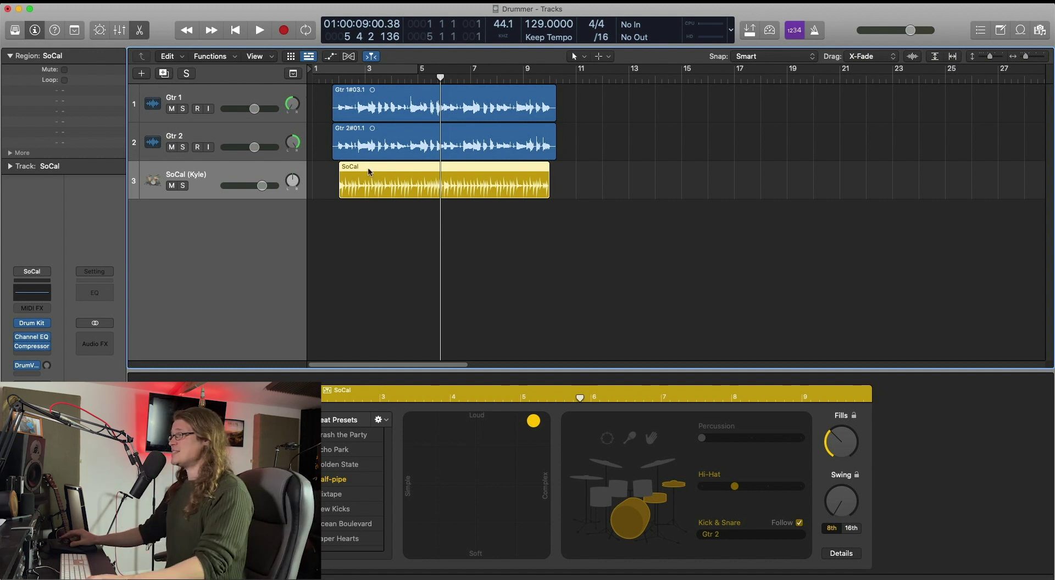
Duplicate the SoCal drummer track with Cmd+D to create the copies.
left_click(358, 228)
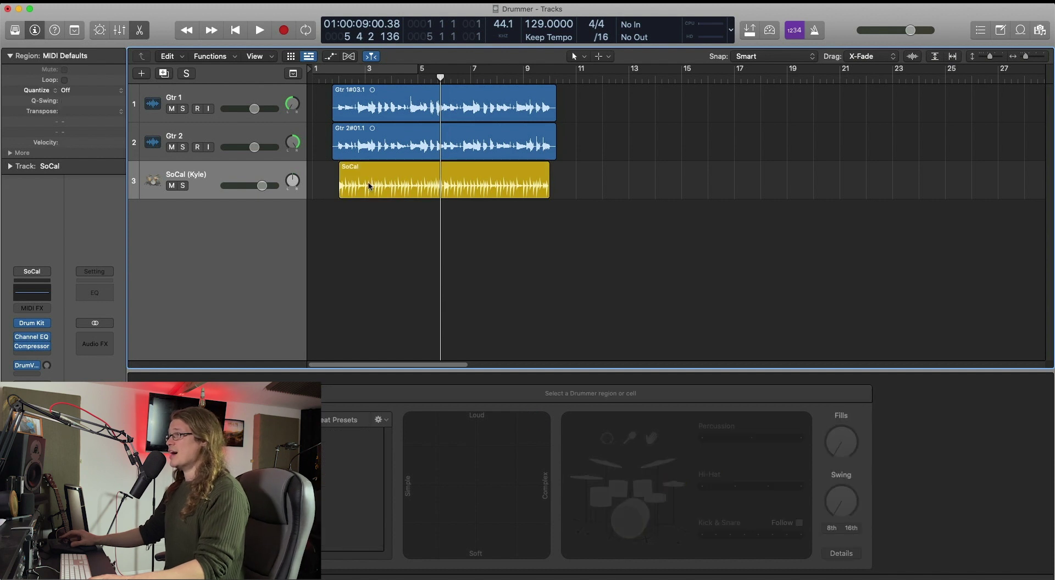
left_click(346, 181)
left_click(340, 77)
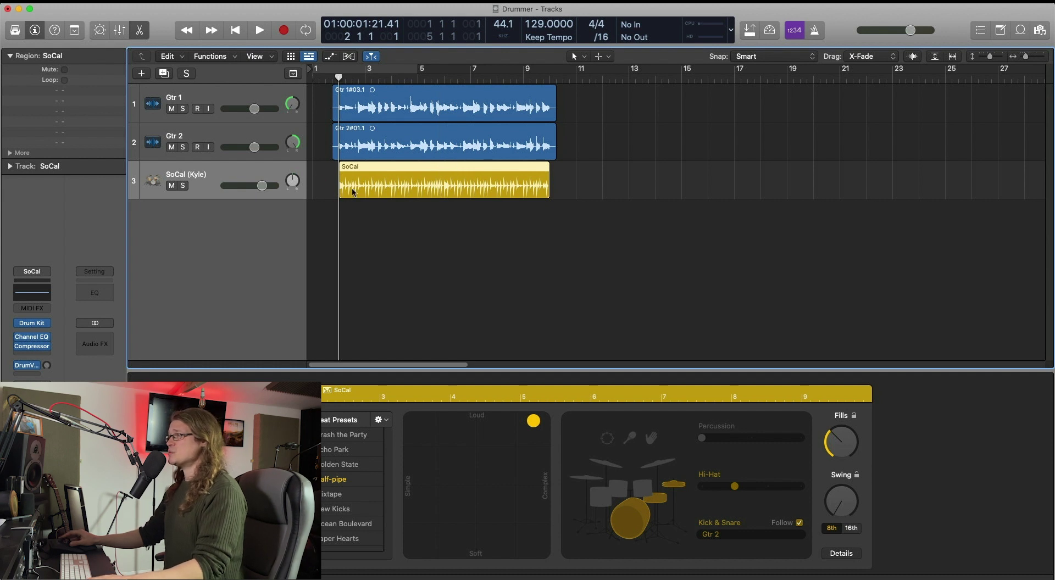
key("super+d")
left_click_drag(203, 224, 206, 268)
Rename the original drummer track Drums and the two copies Kick and Snare.
double_click(194, 175)
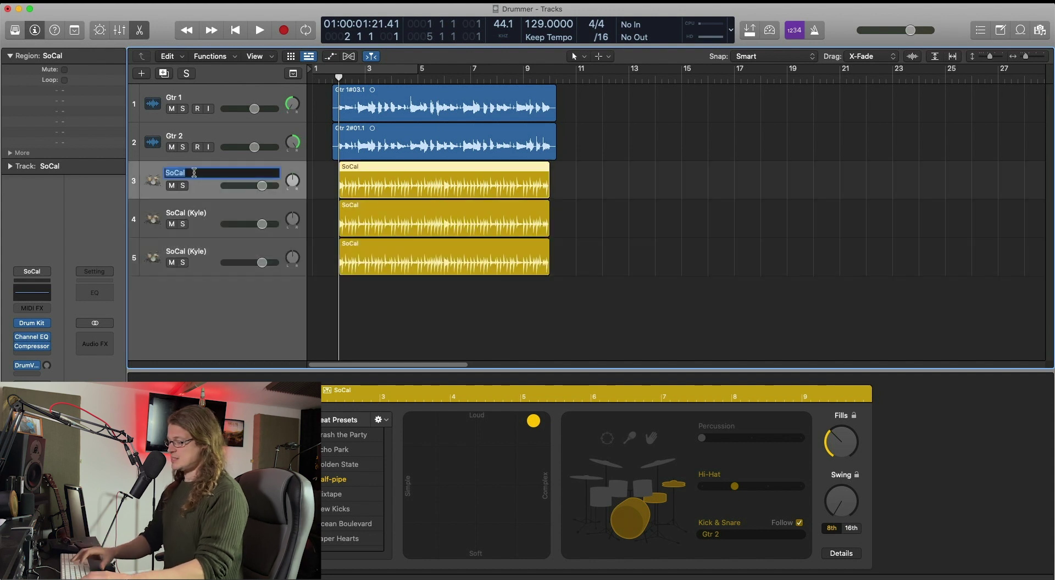
type("Drums")
key("Return")
double_click(186, 213)
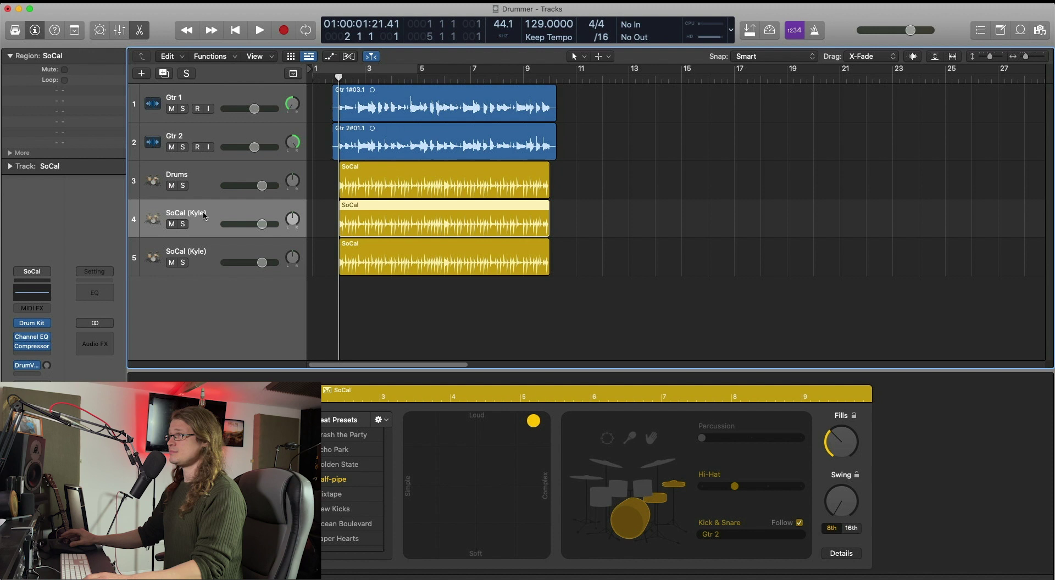
type("Kick")
key("Return")
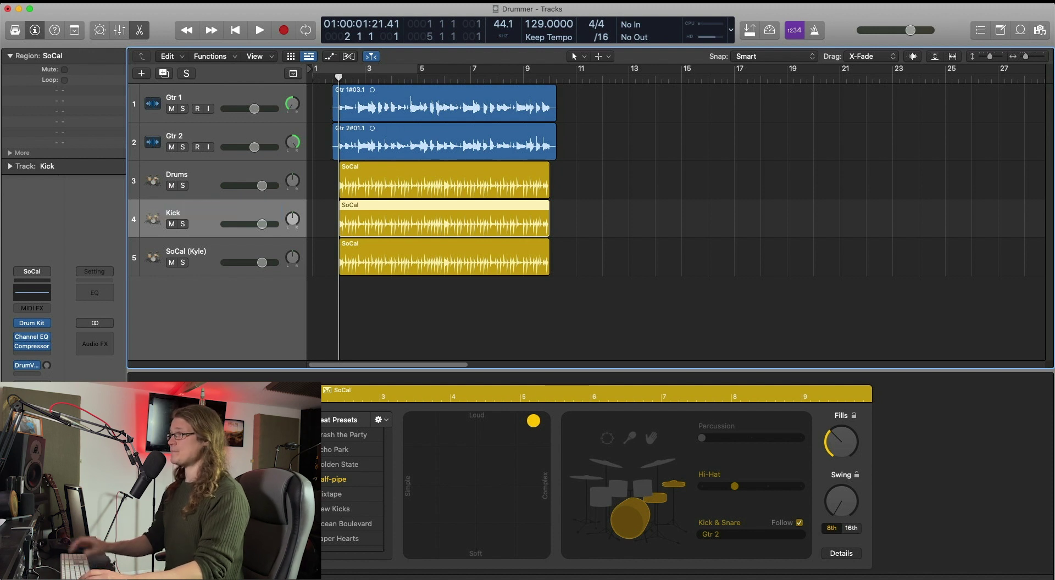
double_click(204, 253)
type("Snare")
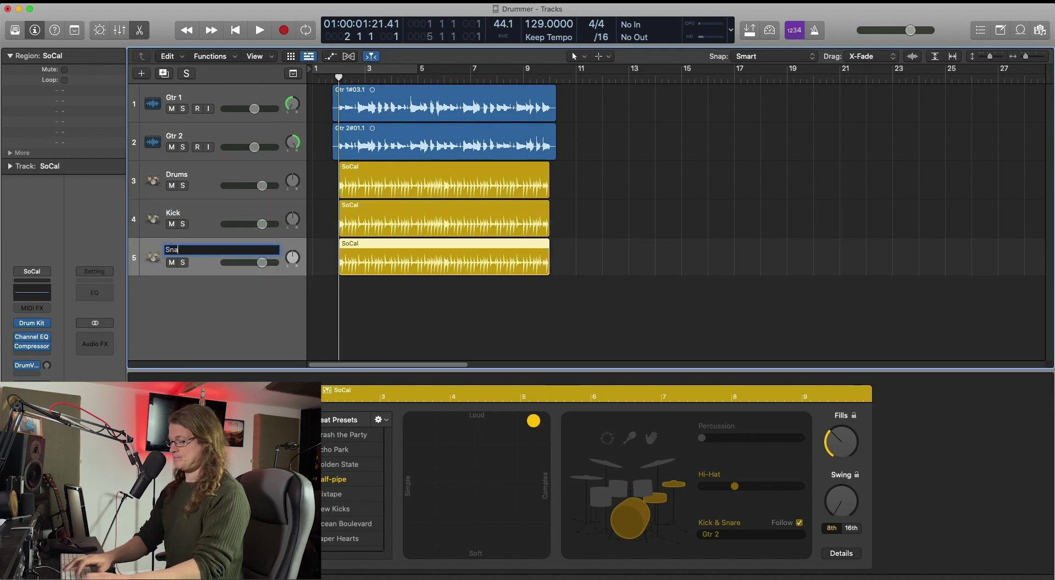
key("Return")
left_click(400, 221)
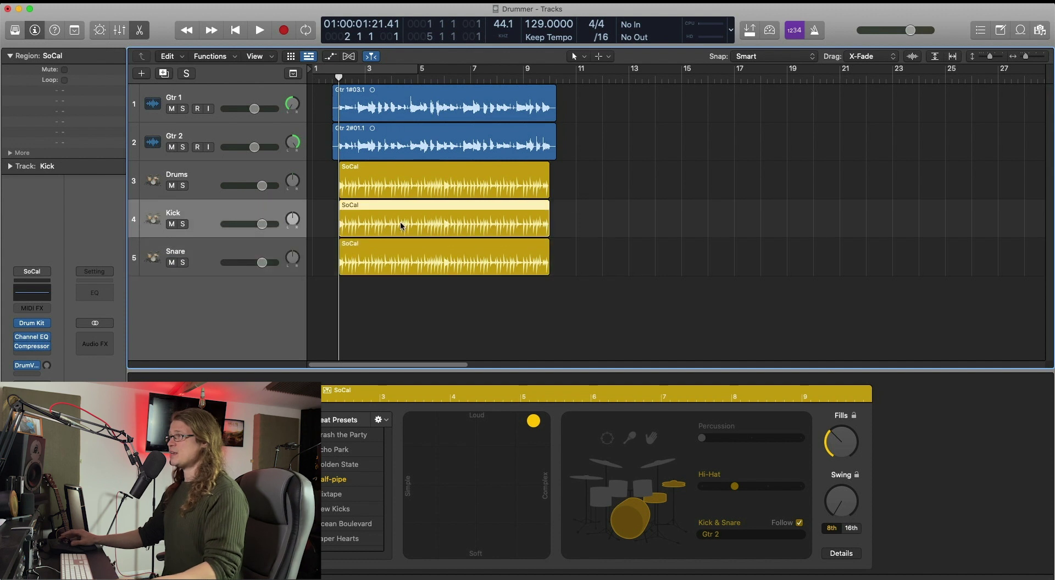
Convert both the Kick and Snare drummer regions with Convert to MIDI Region.
right_click(400, 223)
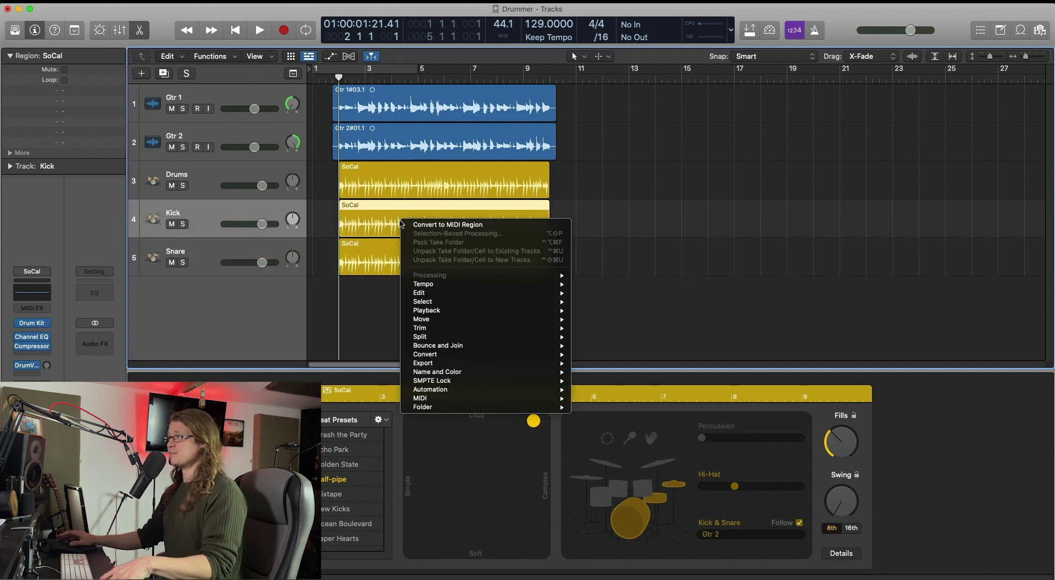
mouse_move(450, 357)
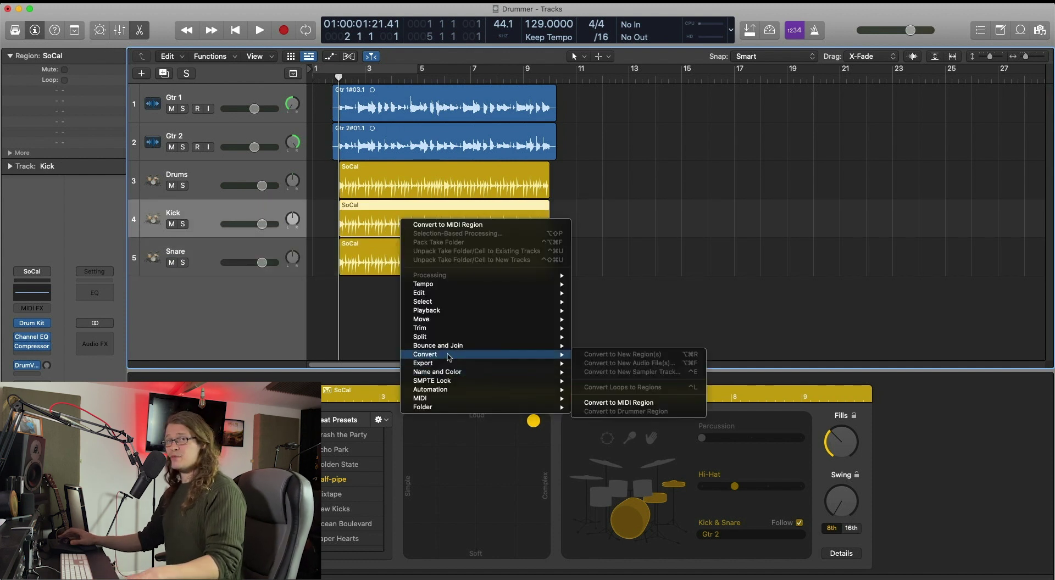
left_click(603, 404)
left_click(461, 266)
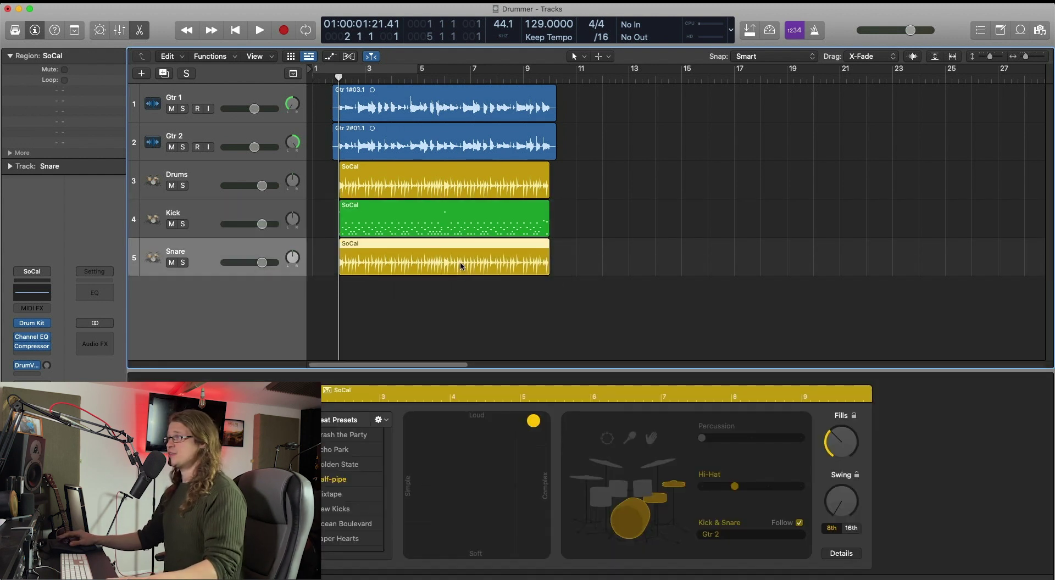
right_click(460, 266)
mouse_move(516, 399)
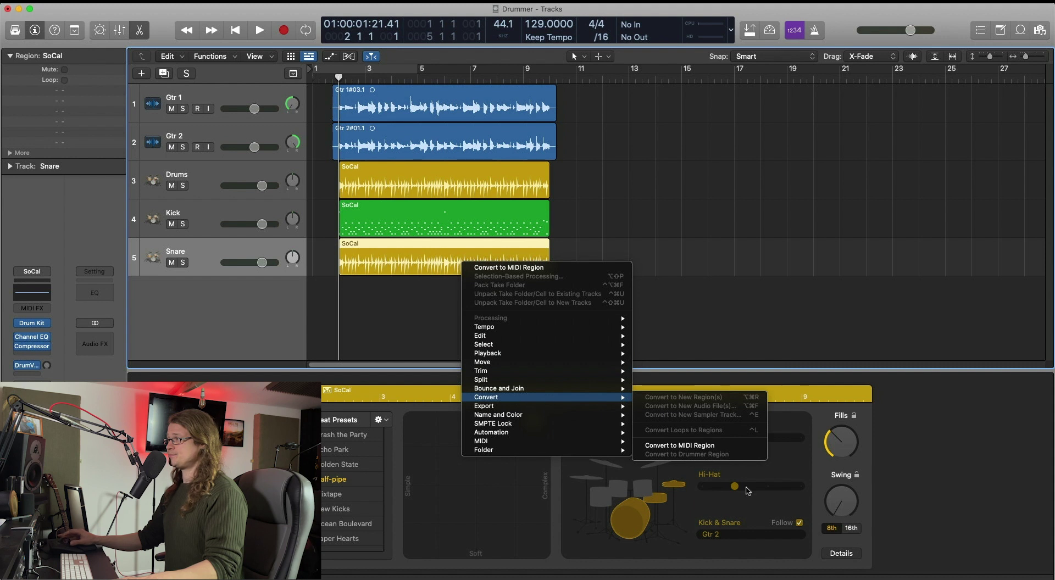
left_click(736, 446)
left_click(446, 220)
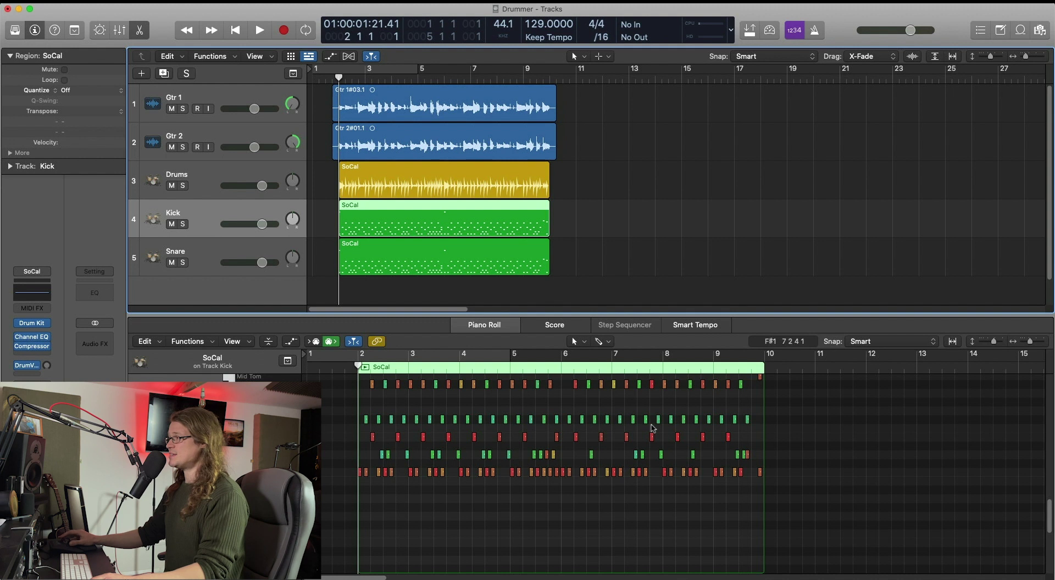
Delete a row of 15 red notes from the Kick region, then audition notes in the Snare region.
left_click(742, 455)
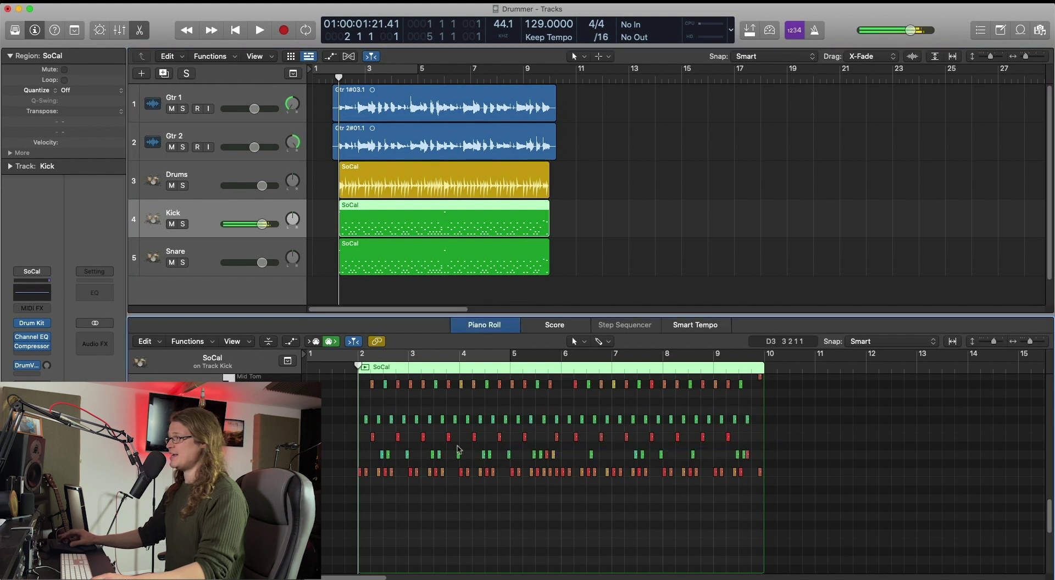
left_click_drag(365, 433, 368, 394)
key("Delete")
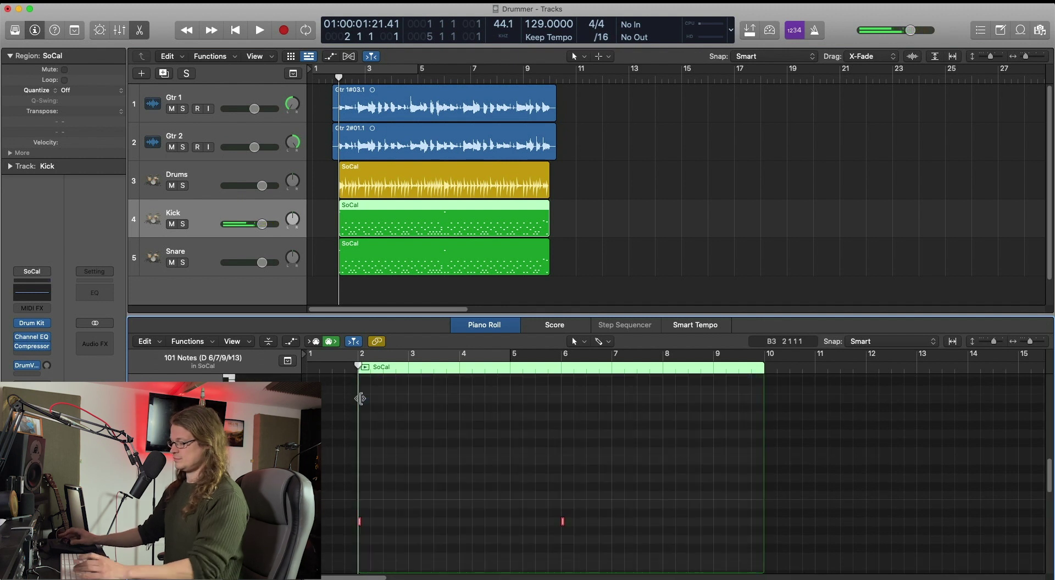
key("Down")
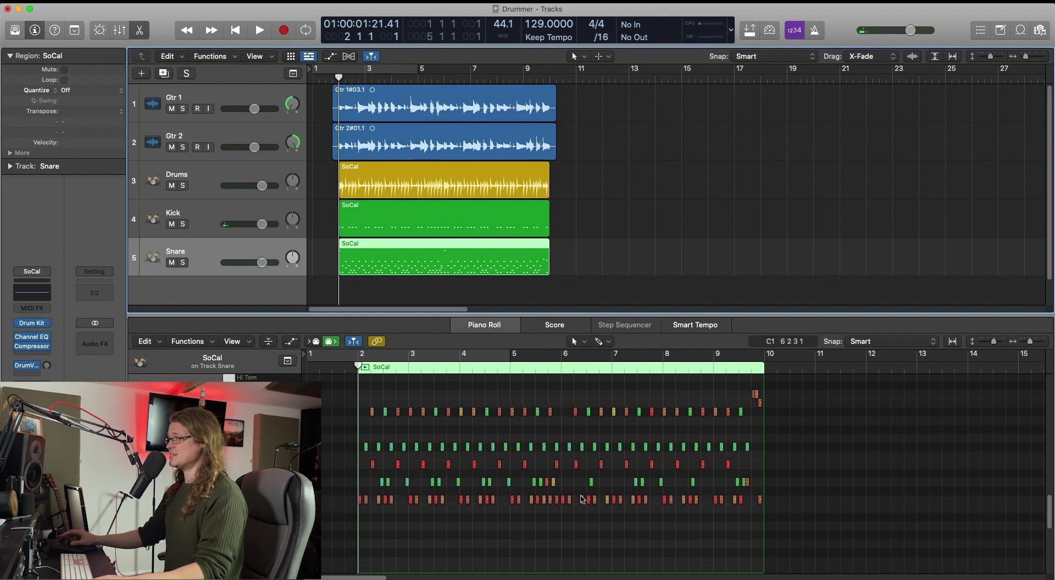
left_click(591, 484)
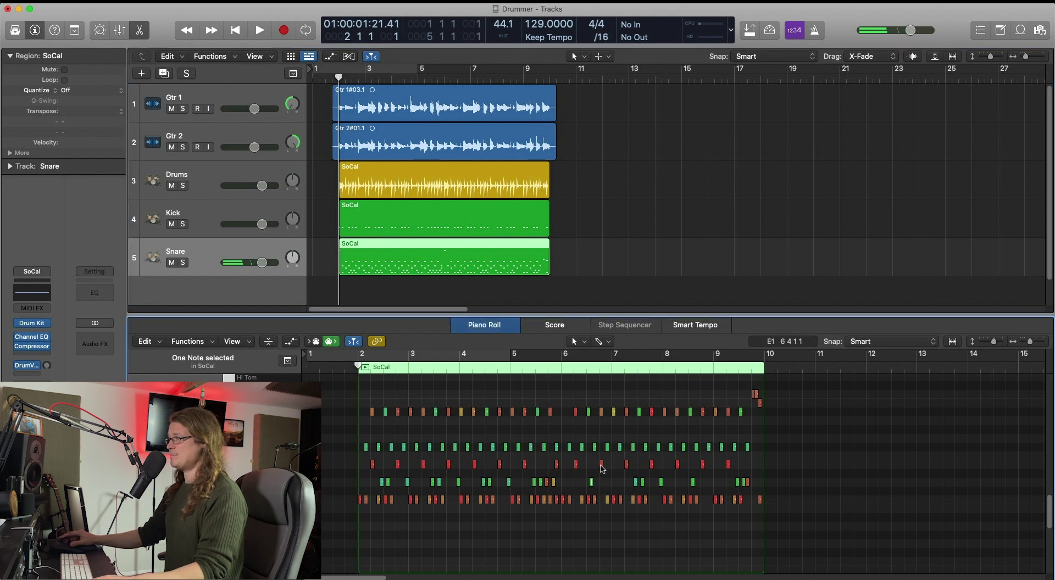
left_click(601, 465)
Delete the lower, green and upper non-snare note rows from the Snare region, leaving 34 notes.
left_click_drag(796, 475, 358, 539)
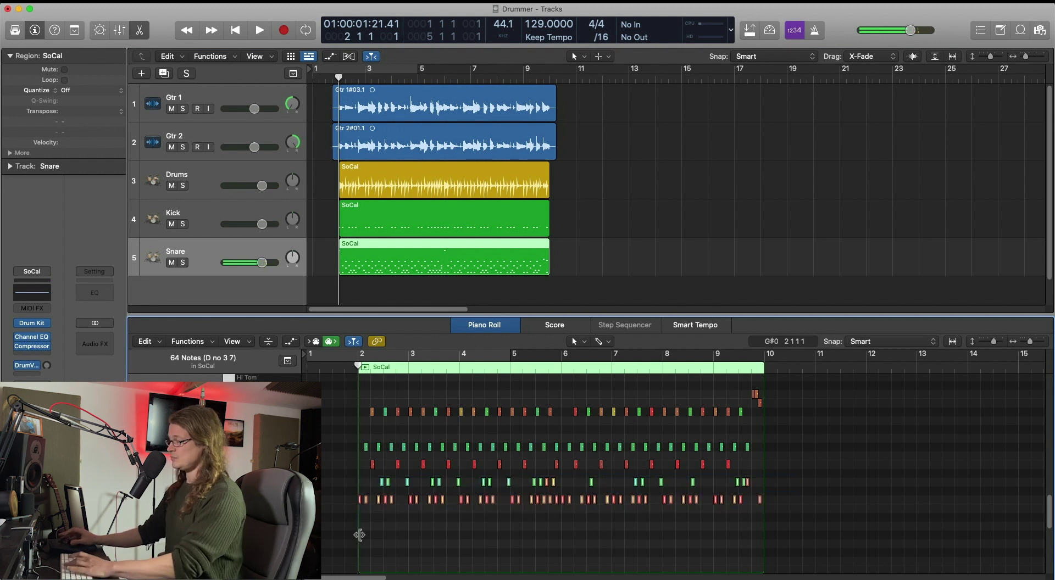
key("Delete")
left_click_drag(787, 443, 367, 449)
key("Delete")
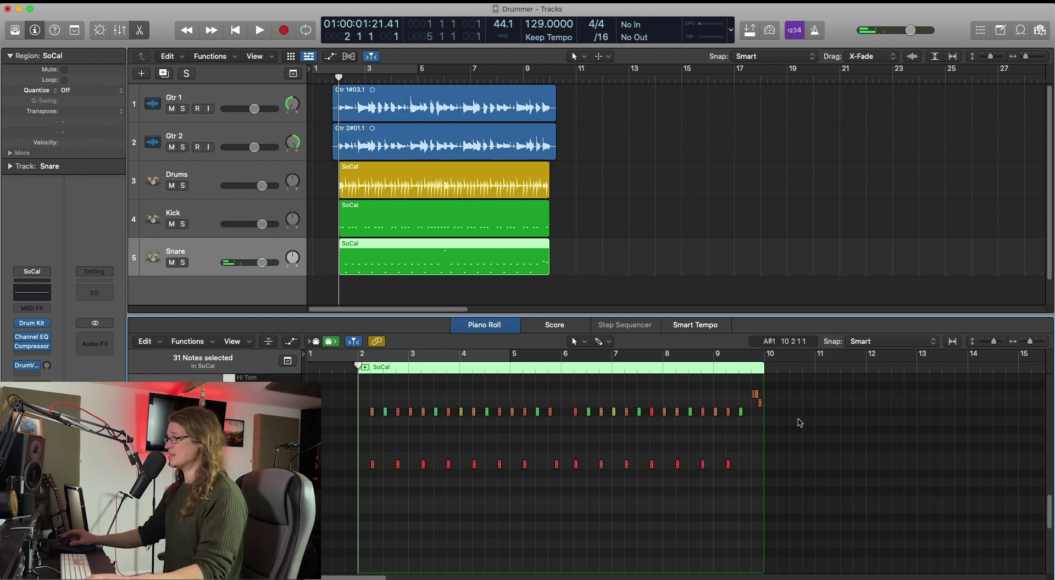
left_click_drag(787, 431, 327, 571)
key("Delete")
key("r")
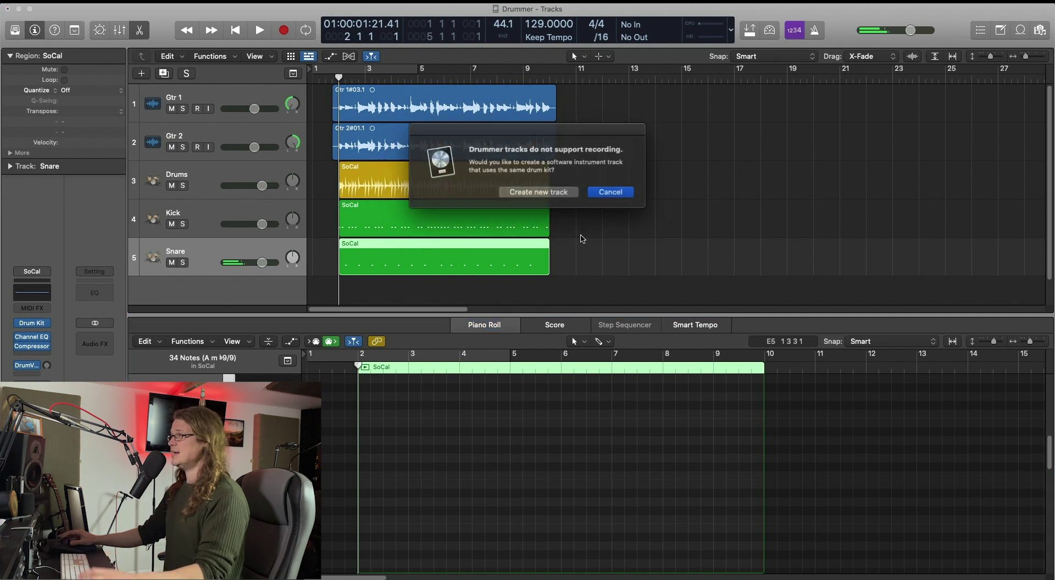
left_click(597, 190)
left_click(596, 192)
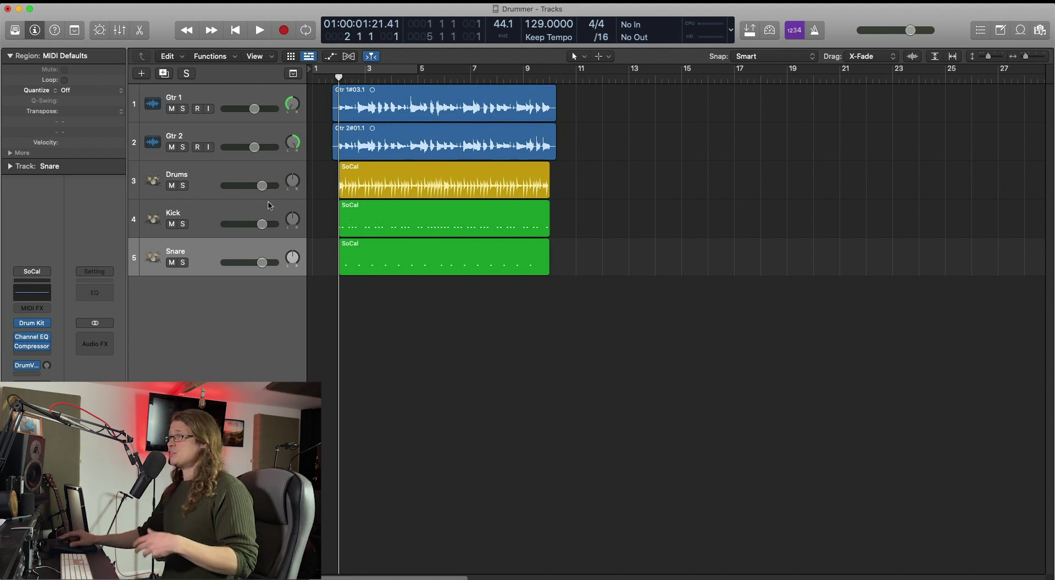
In the Drums track's Drum Kit Designer, raise kick gain to +12 dB and lower snare gain.
left_click(270, 215)
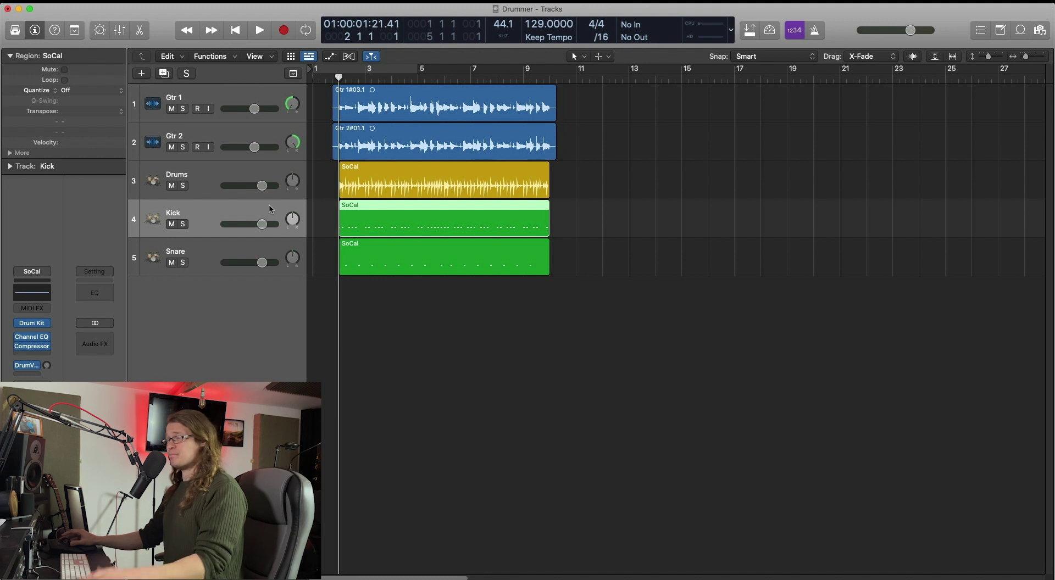
left_click(240, 174)
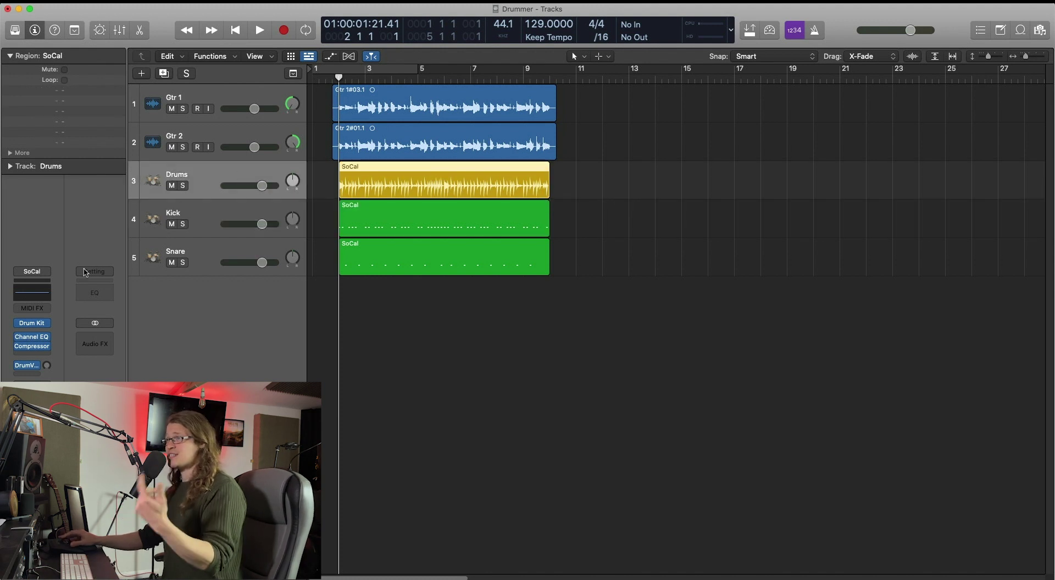
left_click(34, 325)
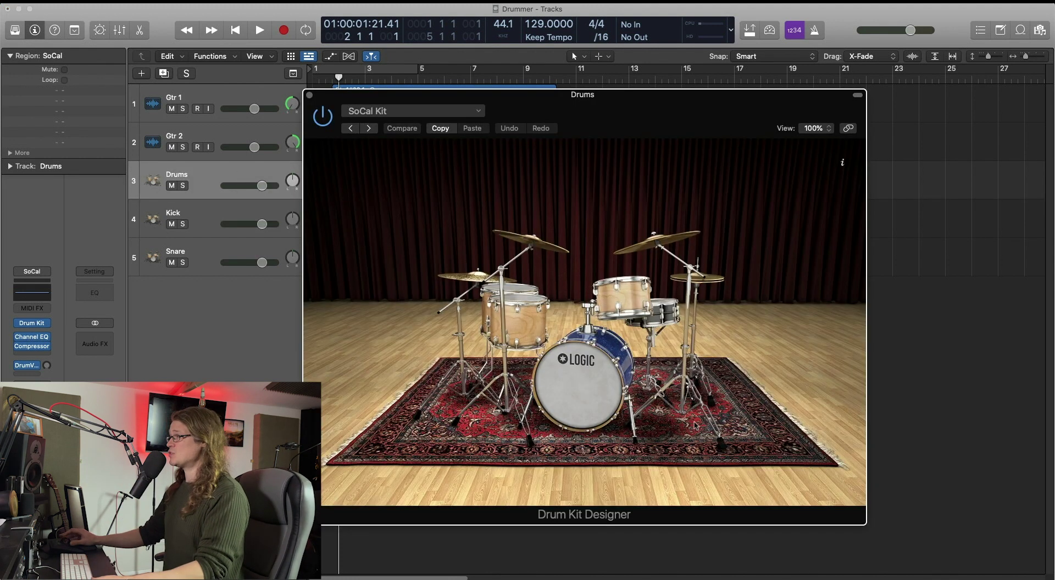
left_click(598, 391)
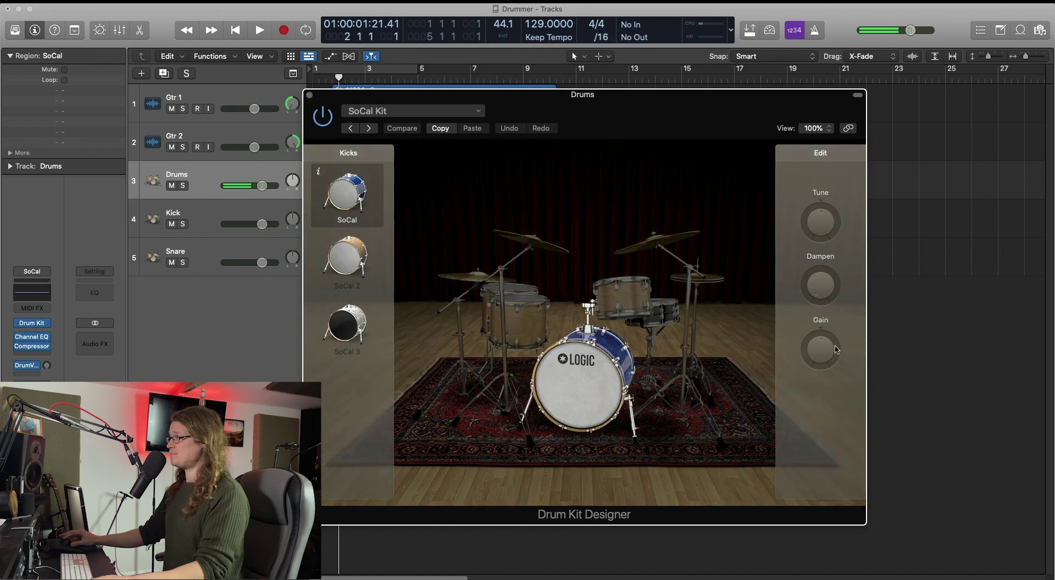
left_click_drag(834, 349, 831, 433)
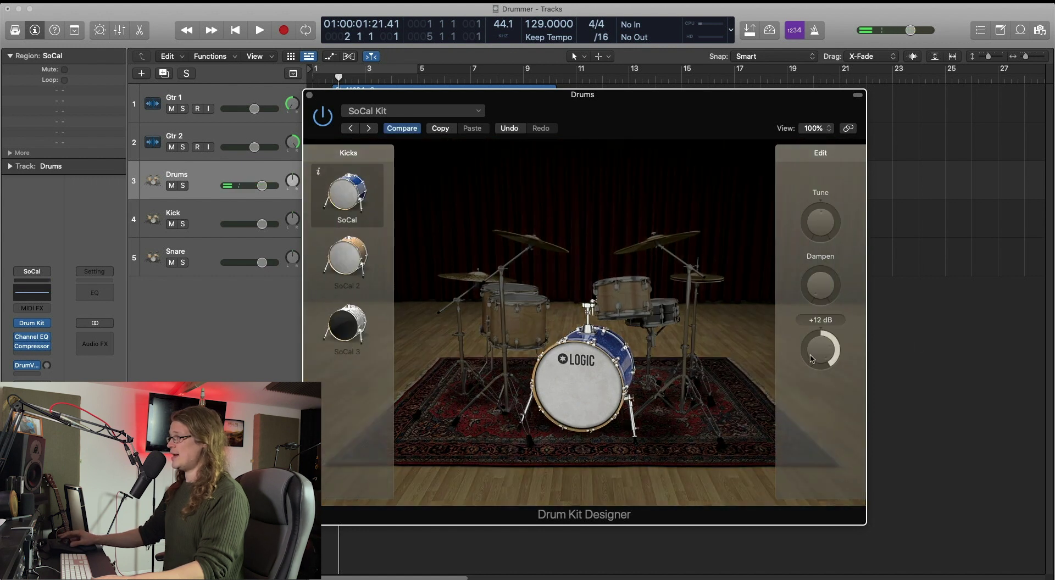
left_click(667, 322)
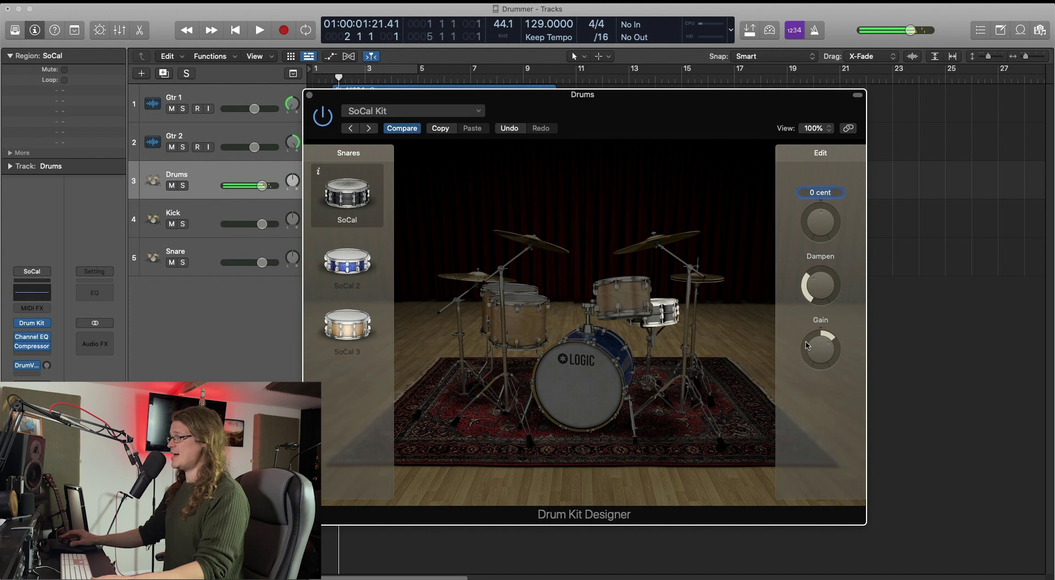
left_click_drag(806, 345, 807, 393)
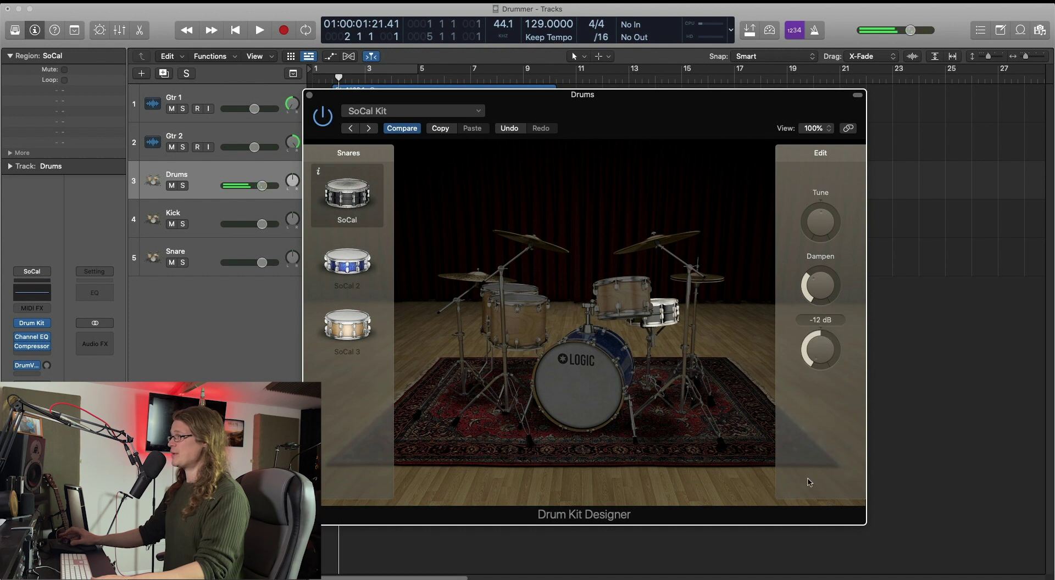
Close the kit designer, solo the Drums track and audition it.
left_click(310, 96)
left_click(183, 186)
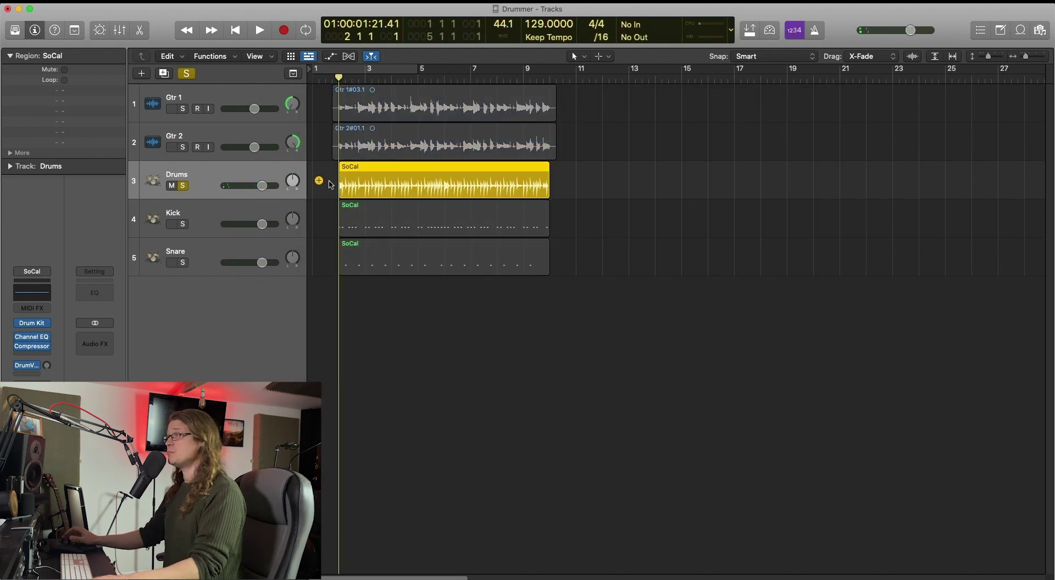
key("space")
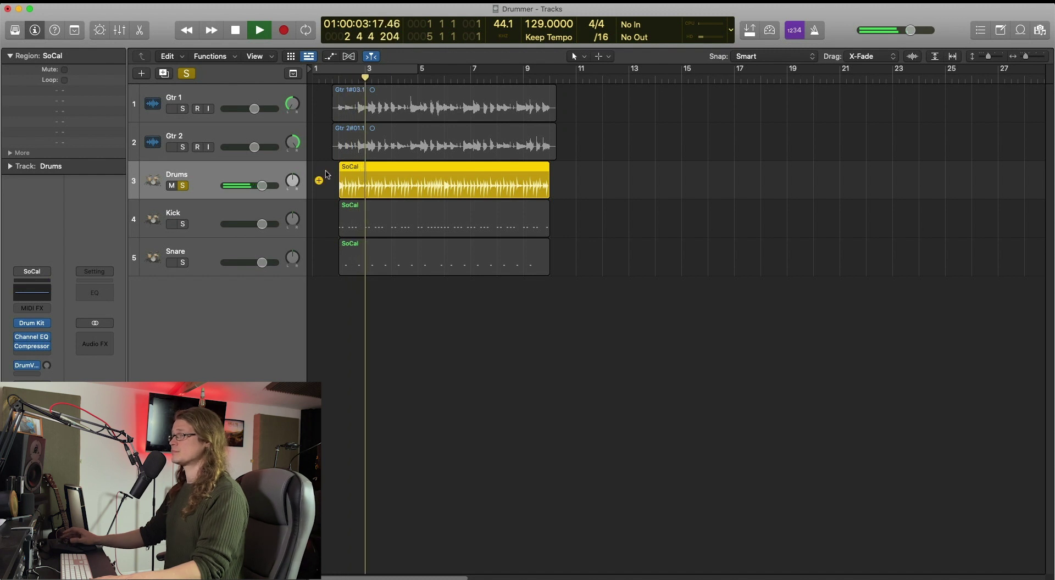
key("space")
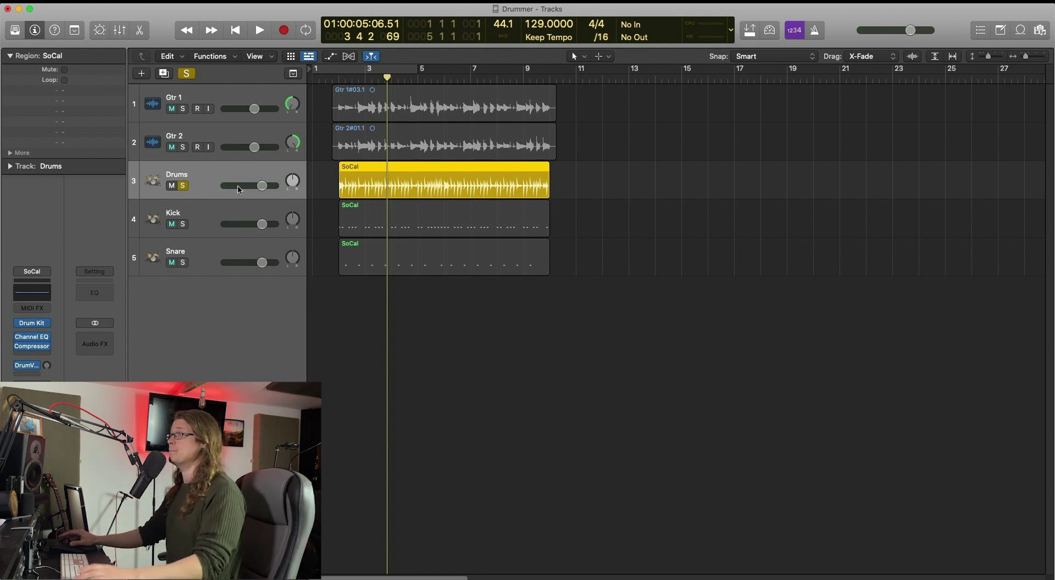
Unsolo Drums and audition a kick note in the Kick region's Piano Roll.
left_click(183, 186)
left_click(201, 217)
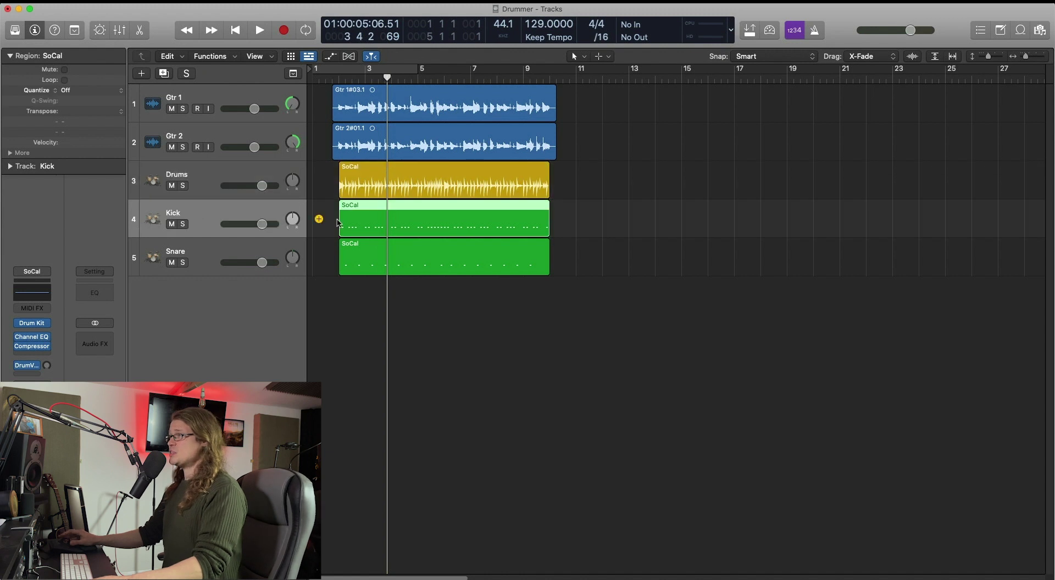
double_click(385, 214)
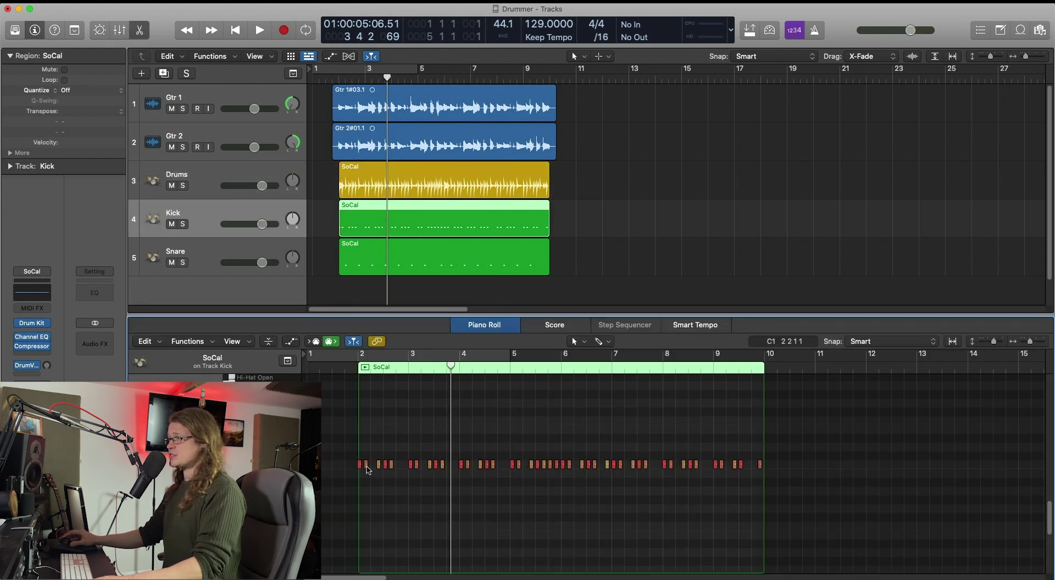
left_click(366, 465)
key("e")
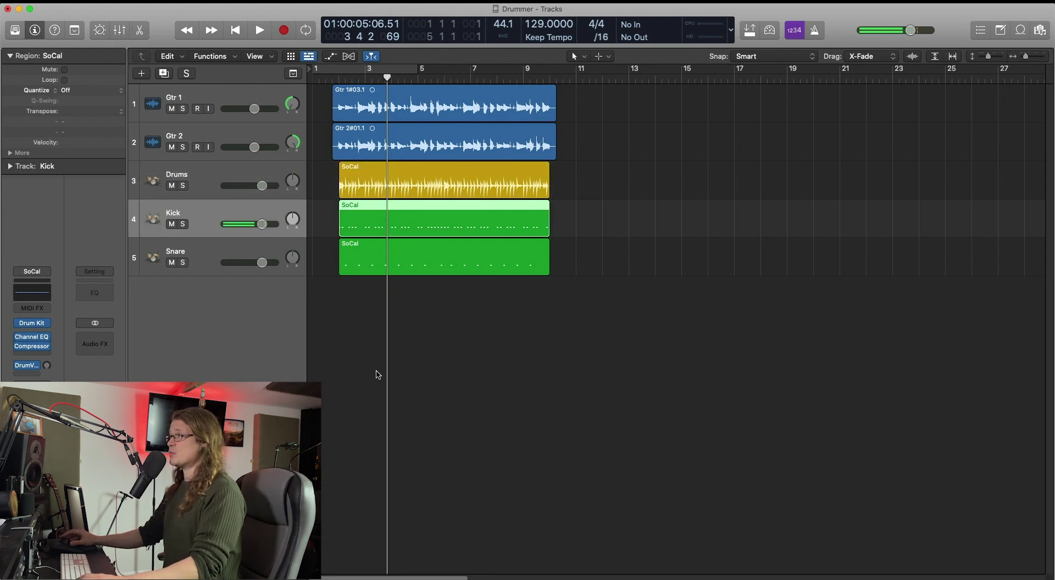
Move all 15 Snare region notes down two pitches, below E1.
left_click(424, 273)
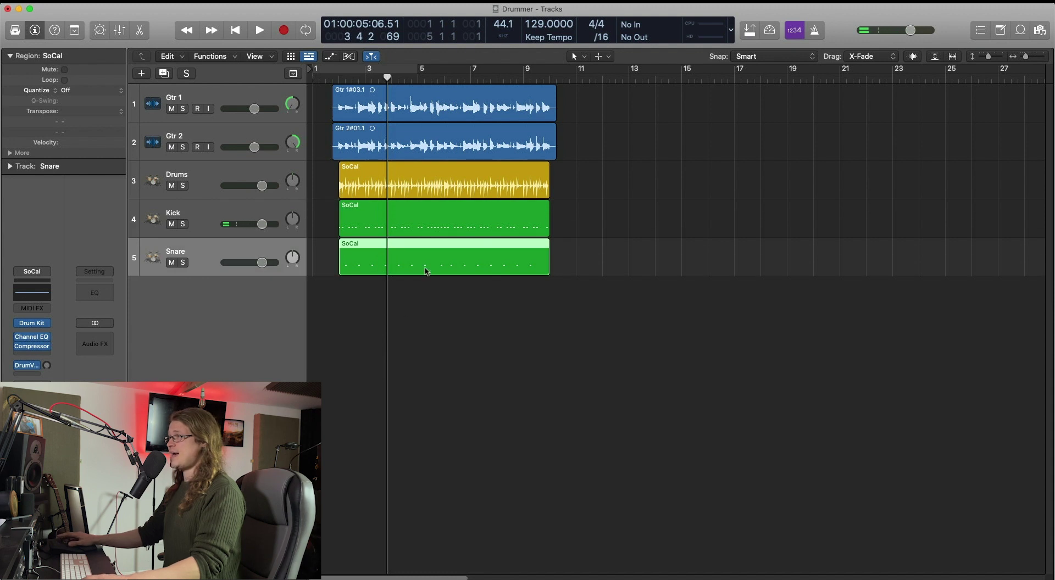
double_click(426, 271)
left_click(373, 465)
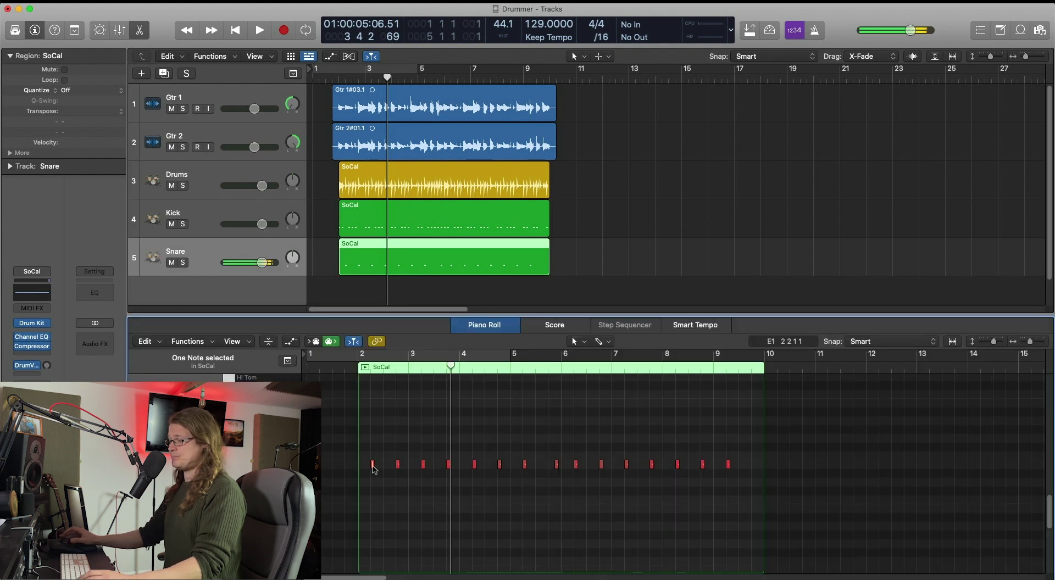
key("super+a")
left_click_drag(372, 465, 373, 482)
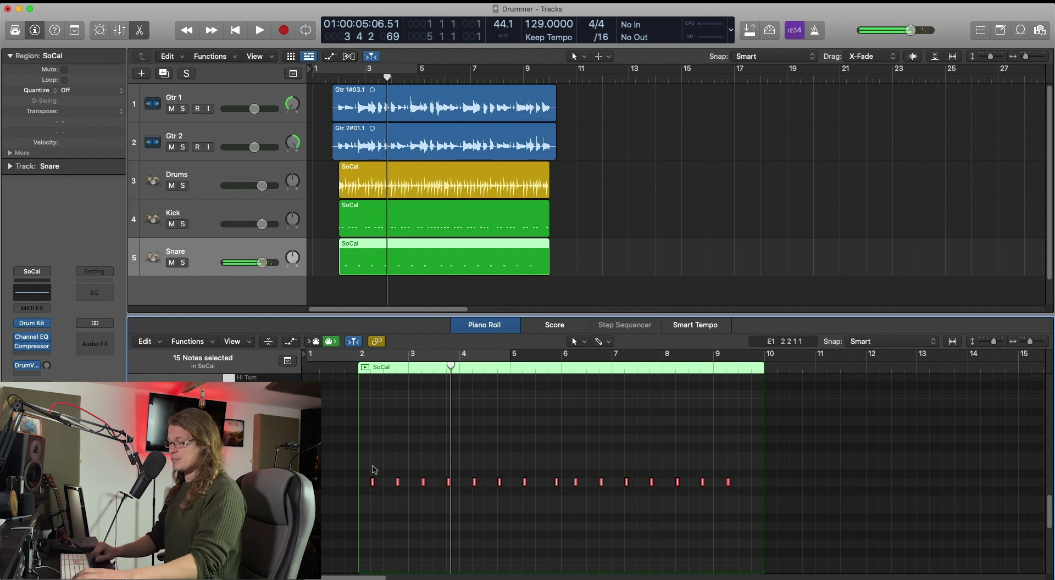
key("e")
left_click(566, 263)
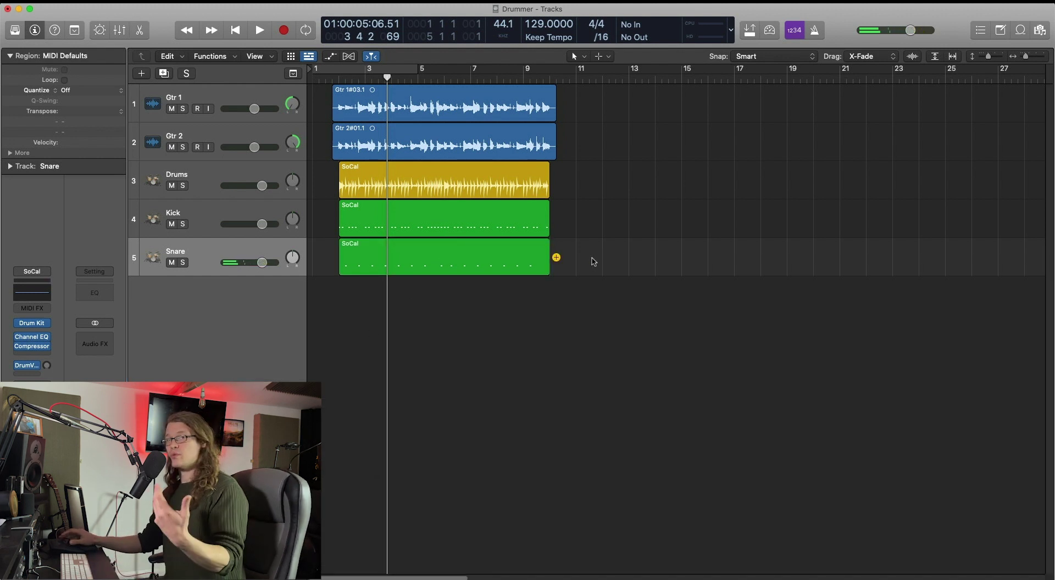
Replace the Kick track's instrument with a stereo Sampler (Multi-Sample).
left_click(214, 215)
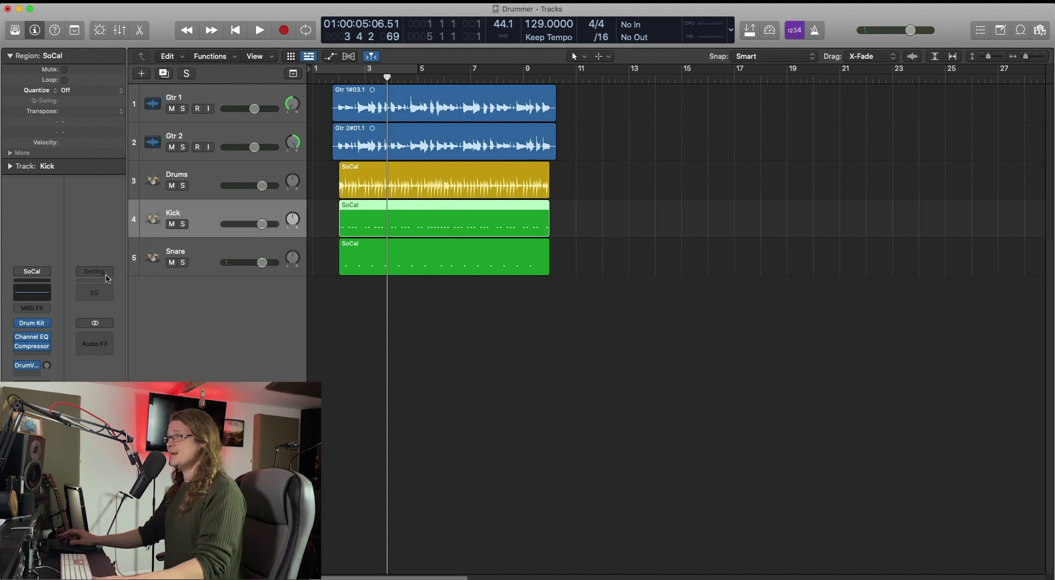
left_click(52, 323)
mouse_move(53, 324)
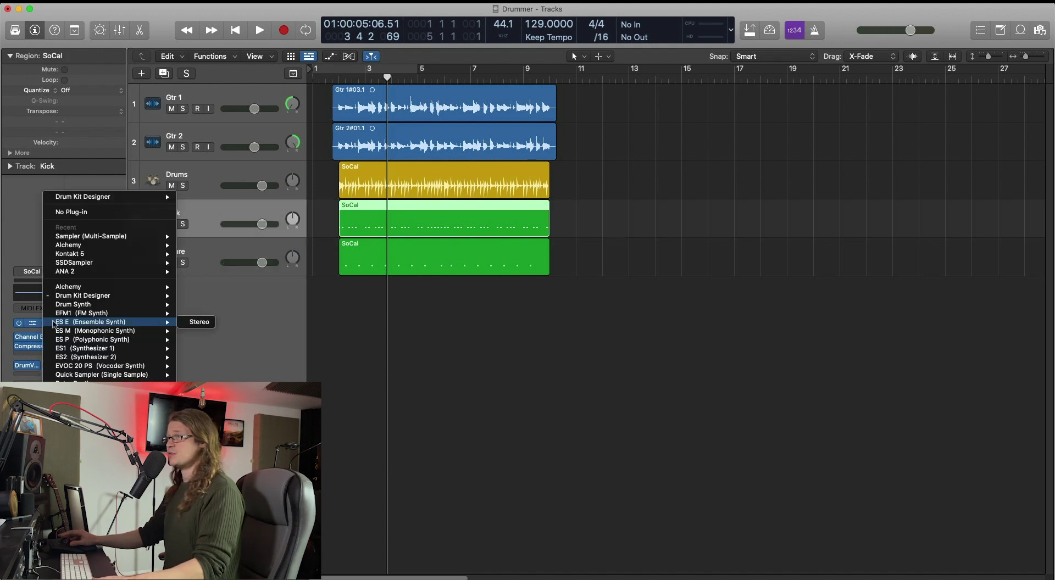
mouse_move(102, 237)
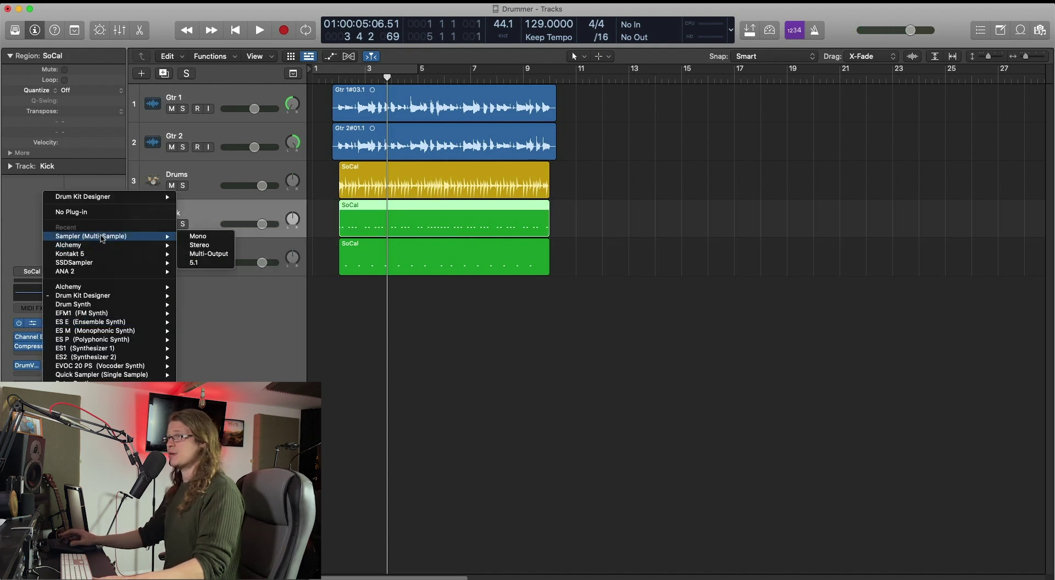
left_click(199, 245)
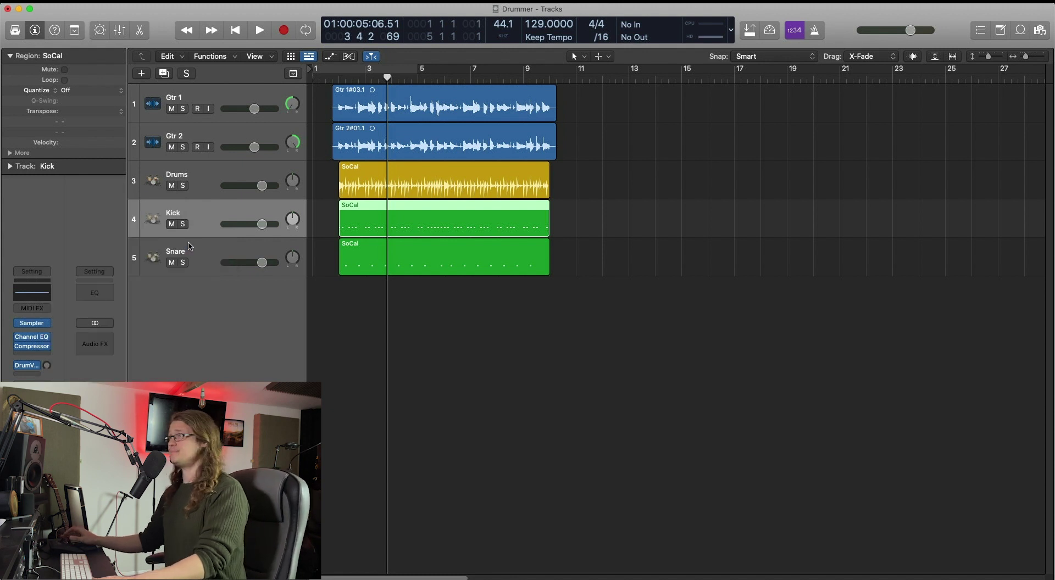
Reposition the Kick Sampler window and show only its sample mapping section.
left_click(32, 323)
left_click_drag(651, 141, 599, 77)
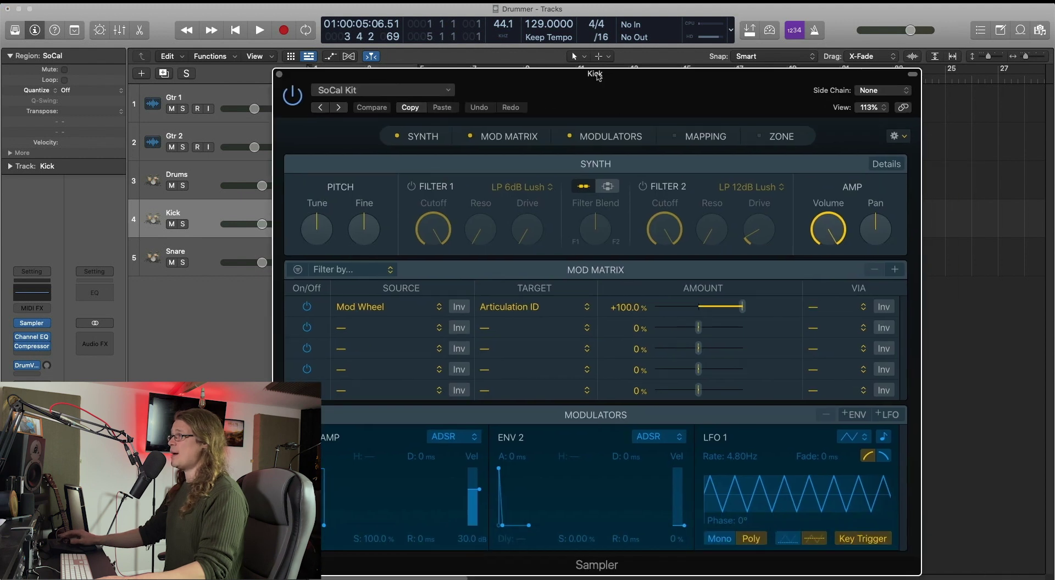
left_click(573, 140)
left_click(671, 138)
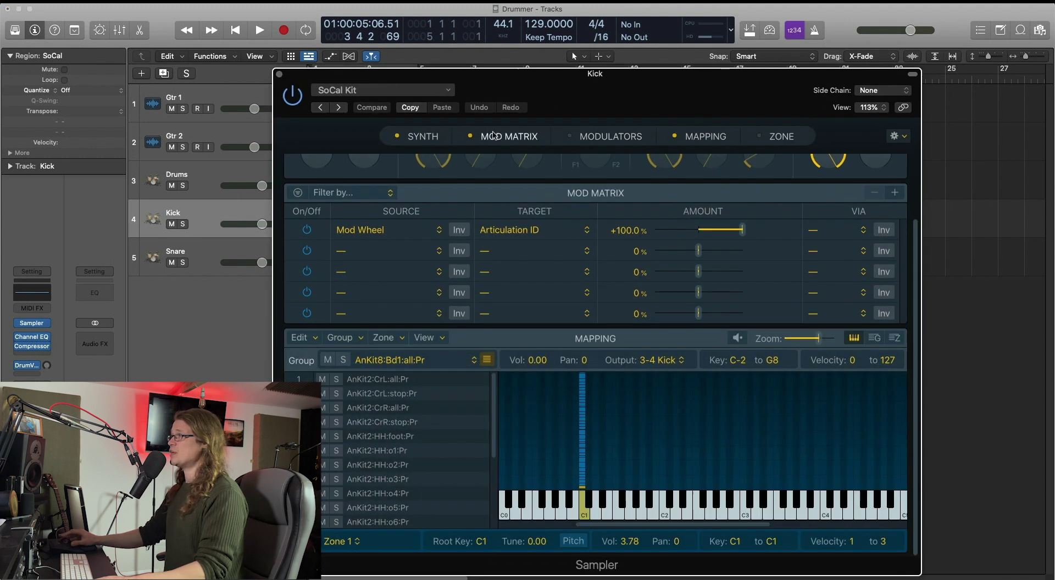
left_click(467, 138)
left_click(397, 137)
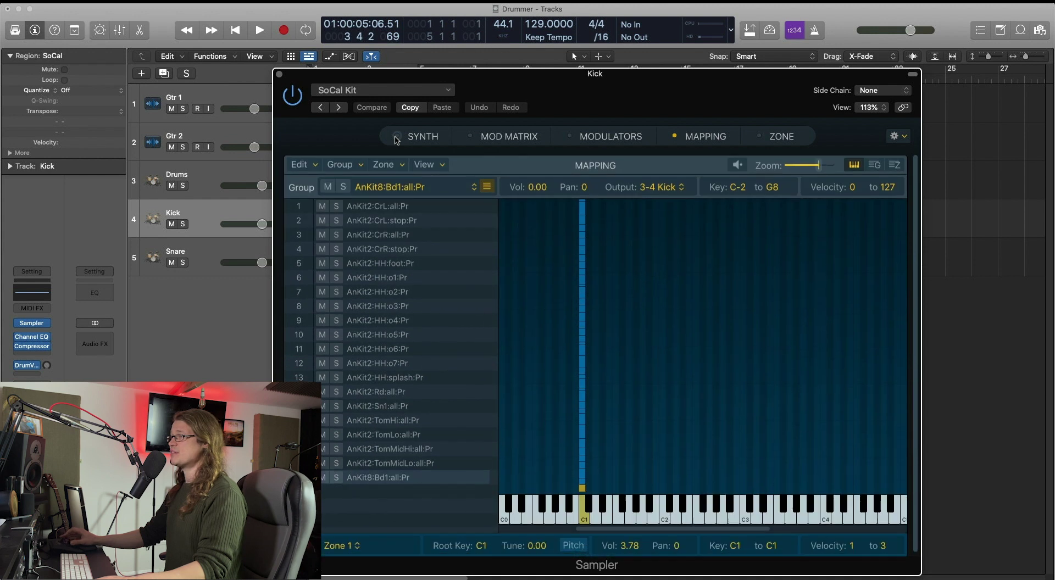
Load the Kick In D6 Processed.exs instrument into the Kick Sampler.
left_click(404, 94)
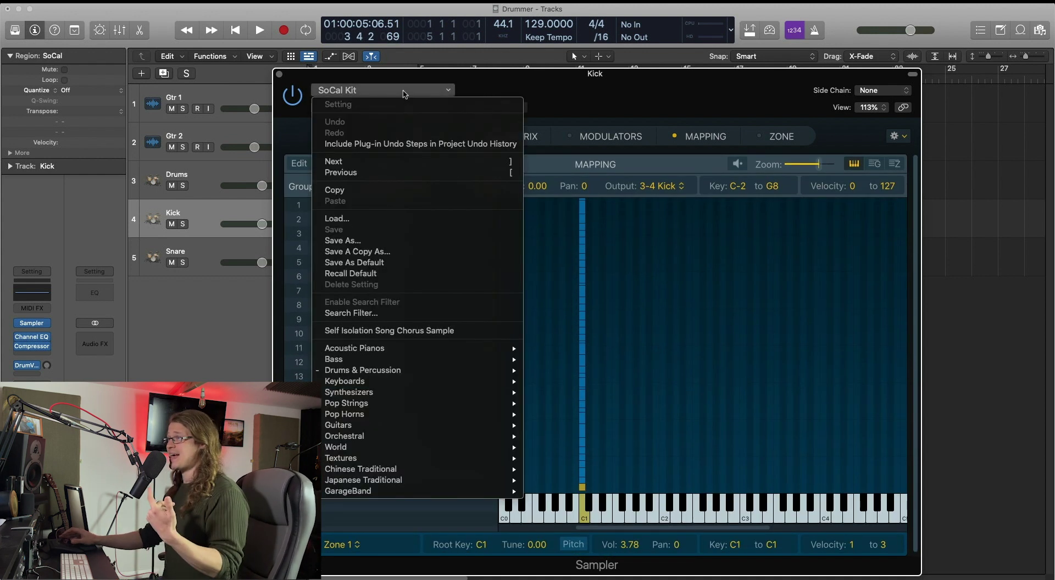
left_click(391, 224)
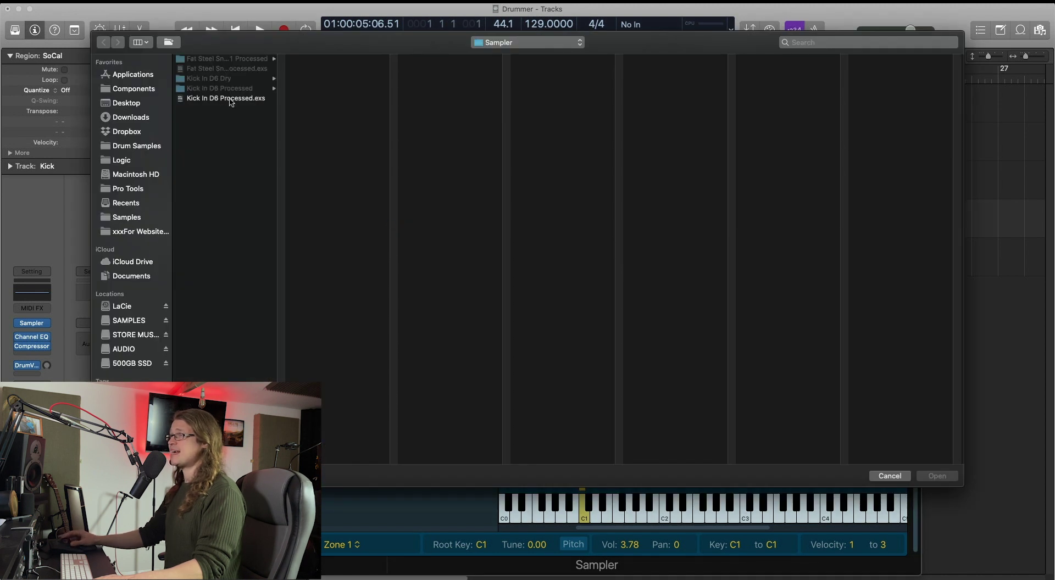
left_click(225, 101)
left_click(934, 475)
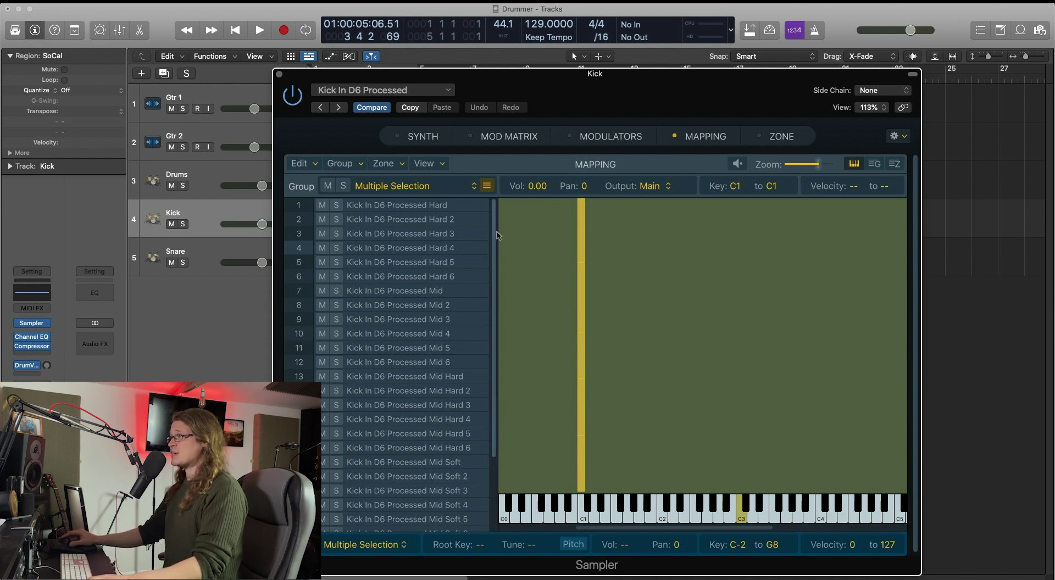
left_click_drag(494, 237, 491, 202)
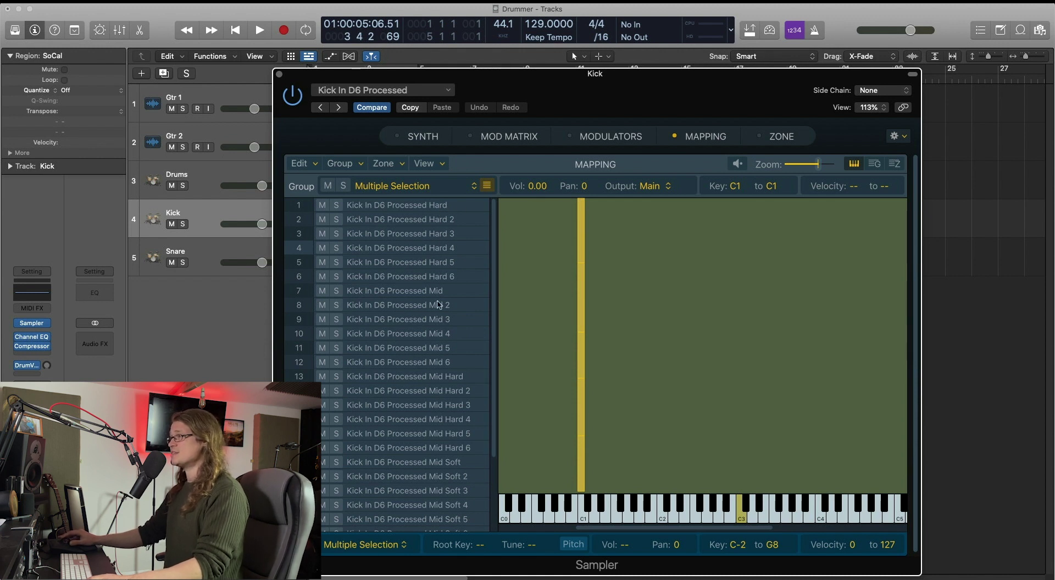
Check that notes in the Kick region trigger the new kick sample.
left_click(279, 73)
double_click(427, 213)
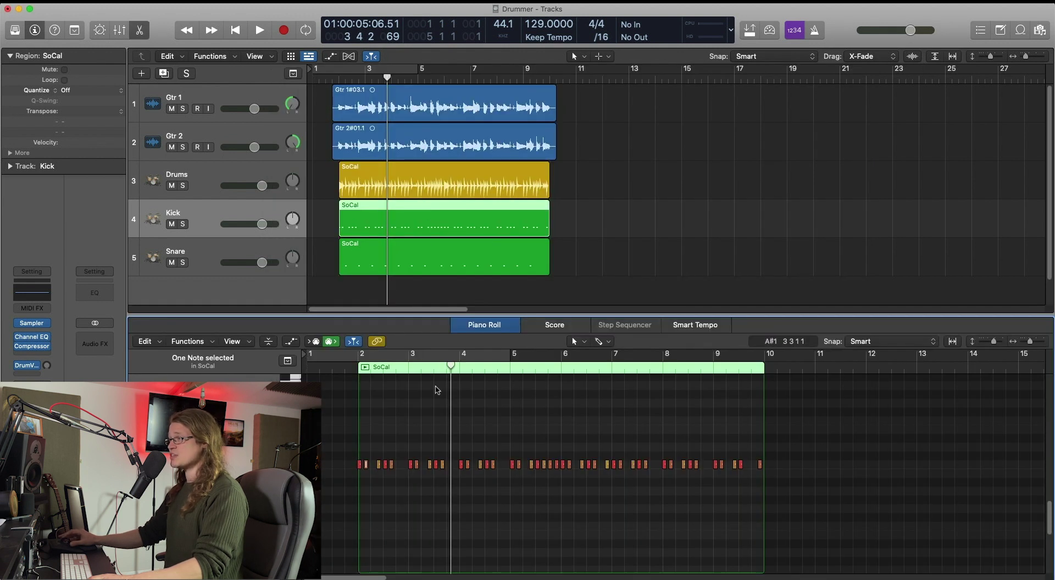
left_click(414, 465)
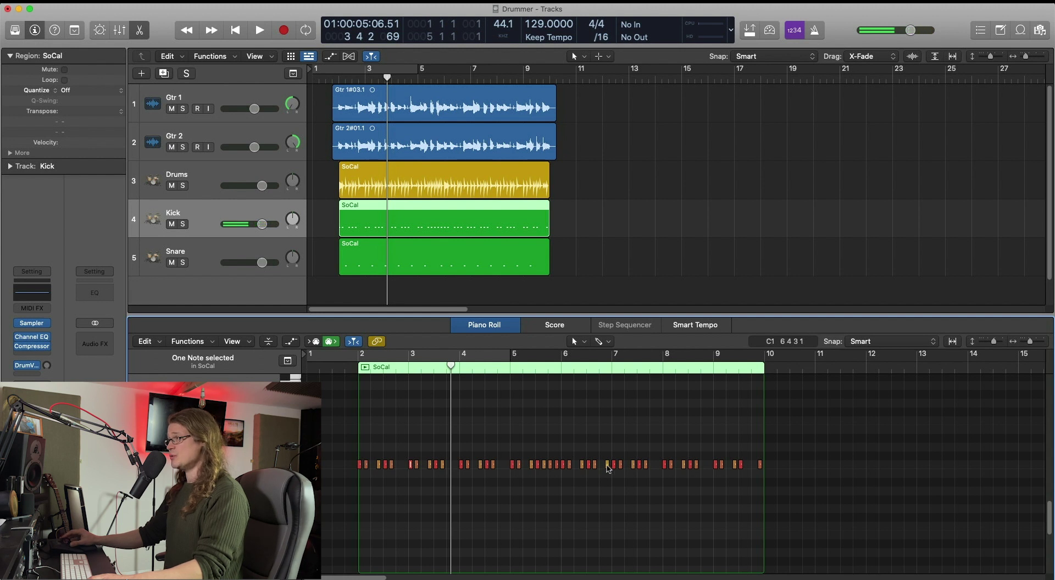
left_click(607, 465)
Swap the Snare track's drum kit for a Sampler (Multi-Sample).
key("e")
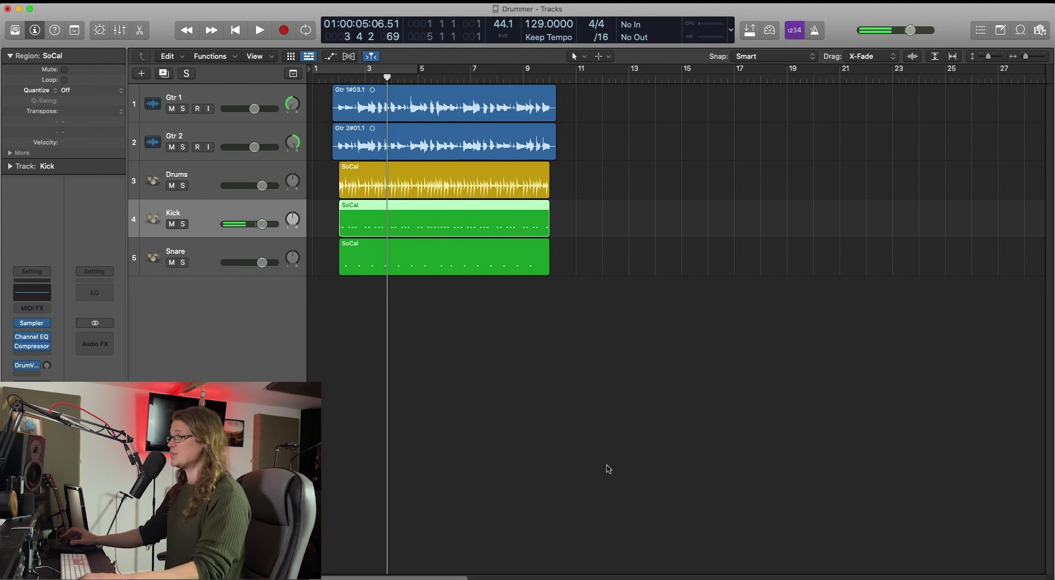
left_click(495, 269)
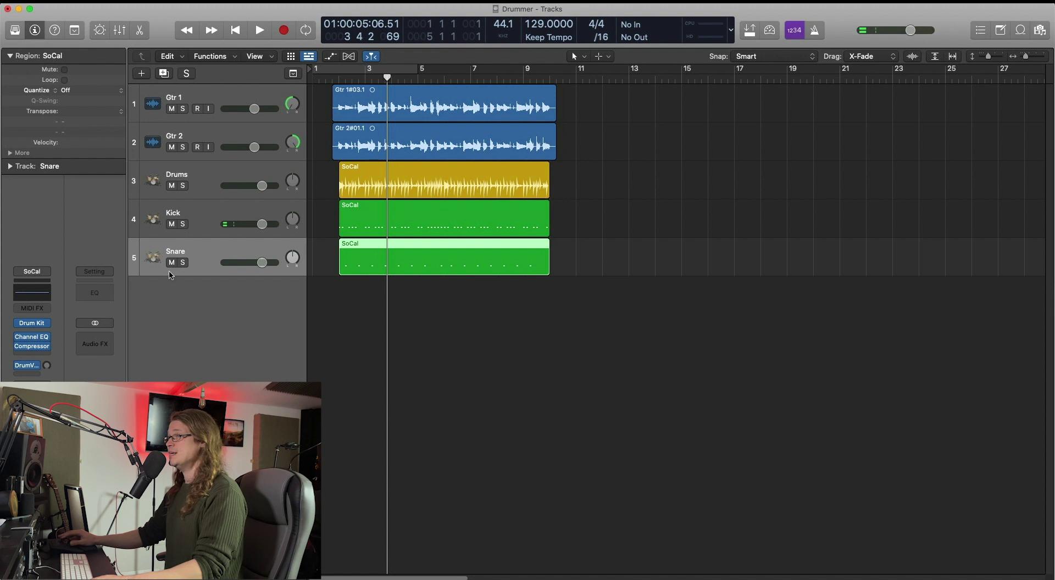
left_click(47, 323)
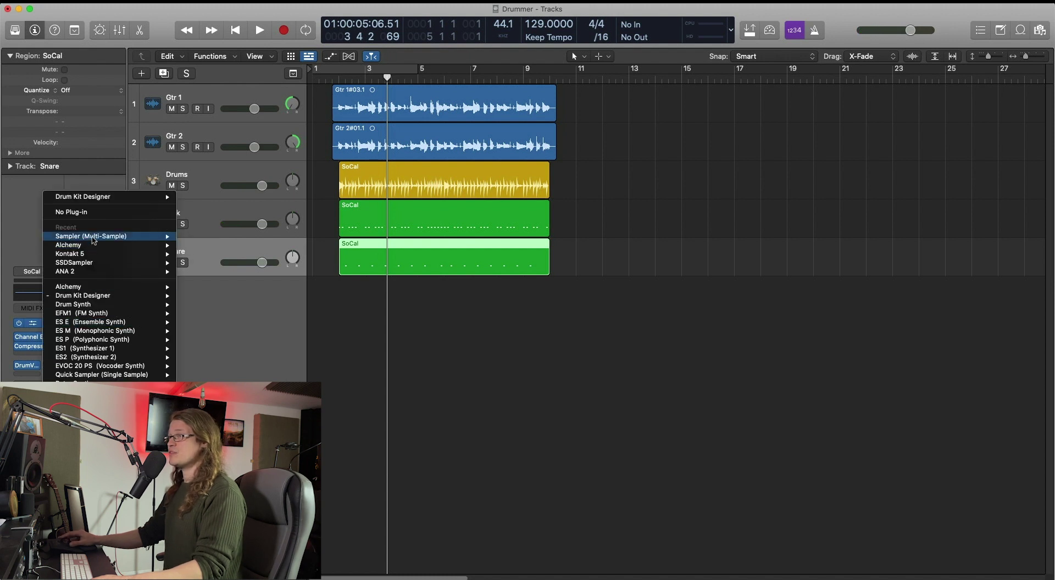
mouse_move(96, 236)
left_click(209, 237)
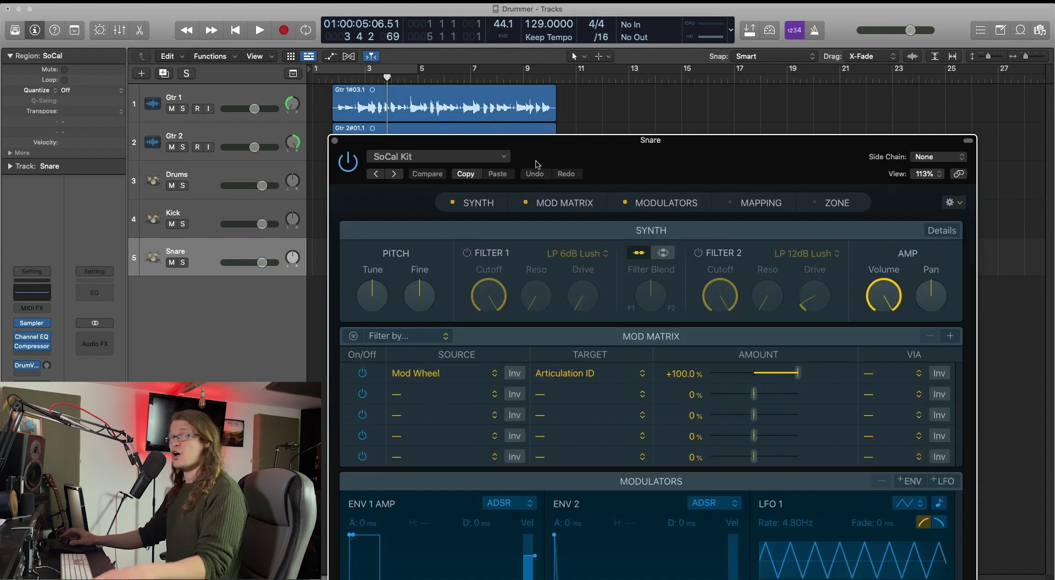
Show the Snare Sampler's mapping panel, collapsing the modulation, synth and modulator sections.
left_click(525, 203)
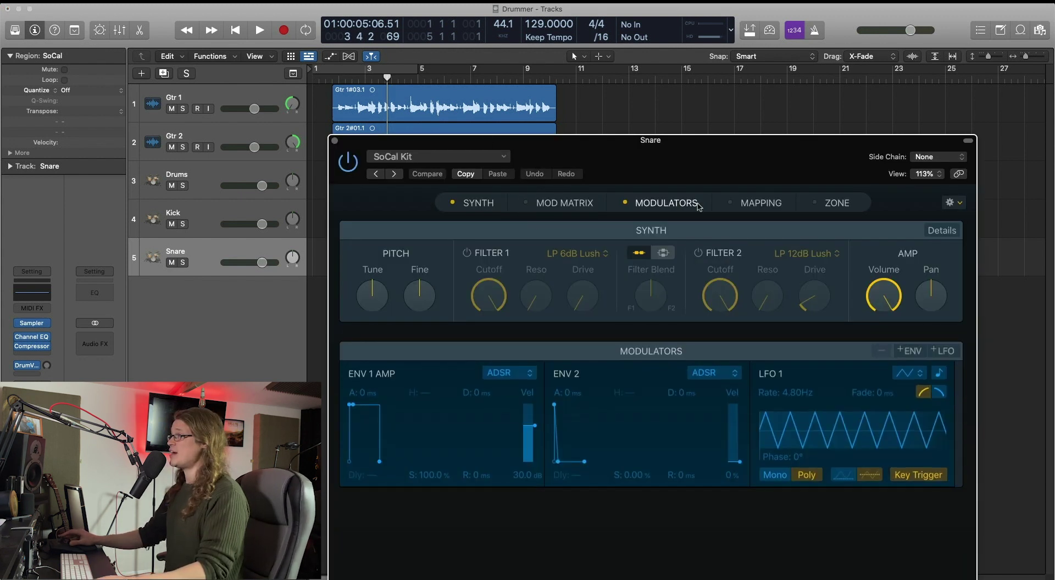
left_click(749, 204)
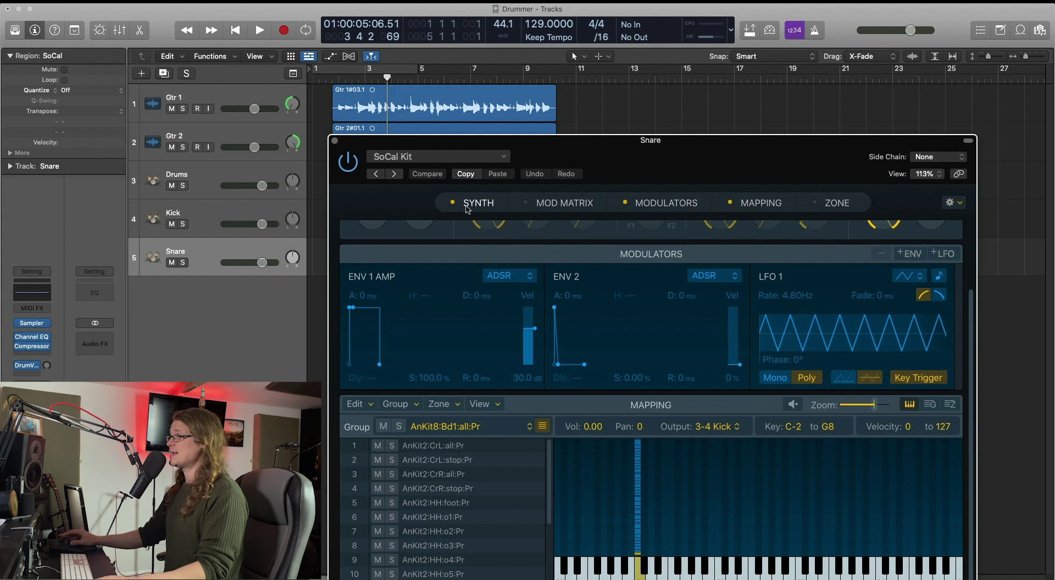
left_click(476, 203)
left_click(638, 202)
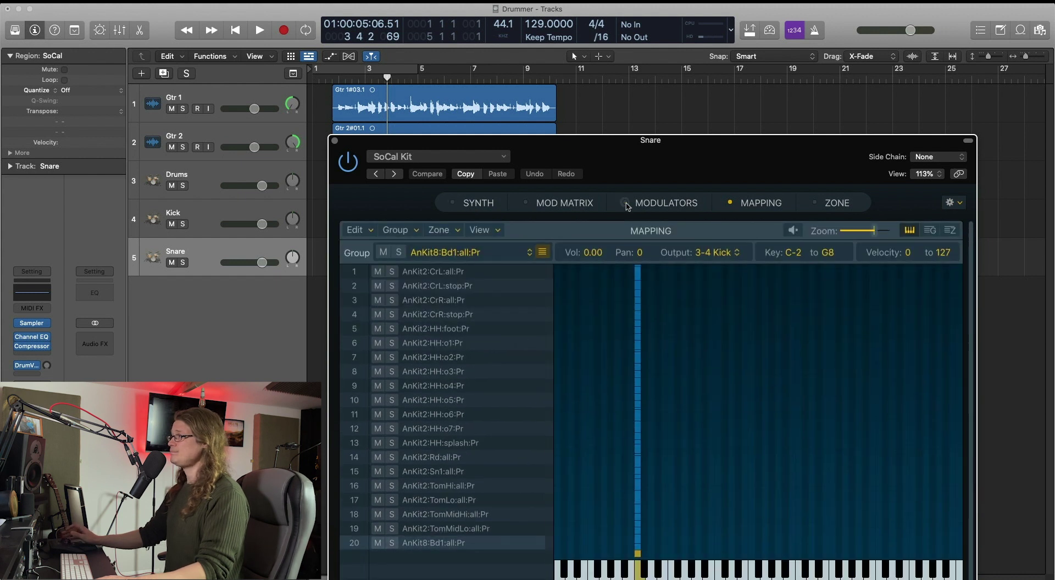
Load Fat Steel Snare 1 Processed.exs into the Snare Sampler, mapped to D1.
left_click(423, 164)
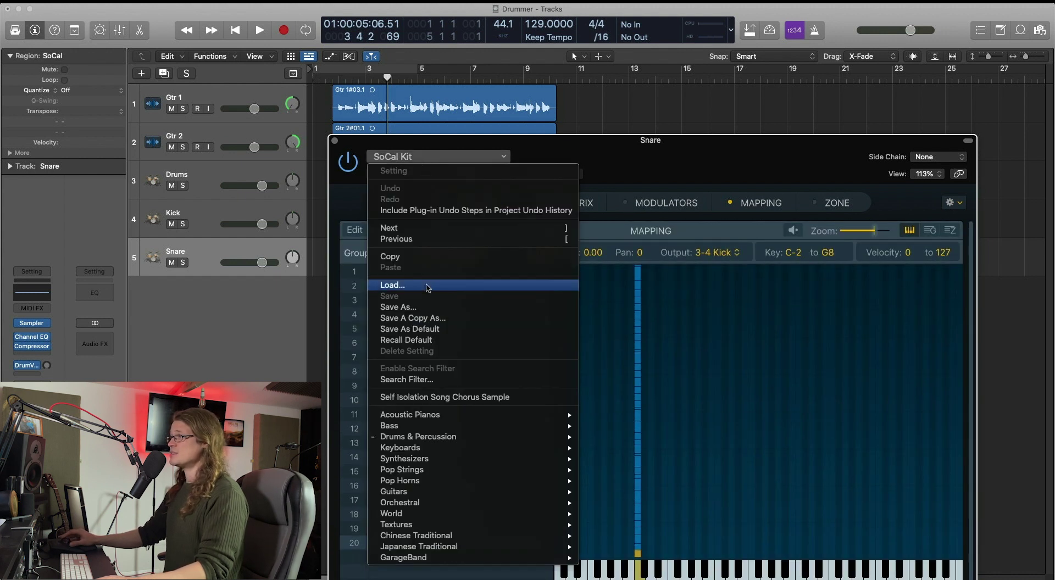
left_click(427, 284)
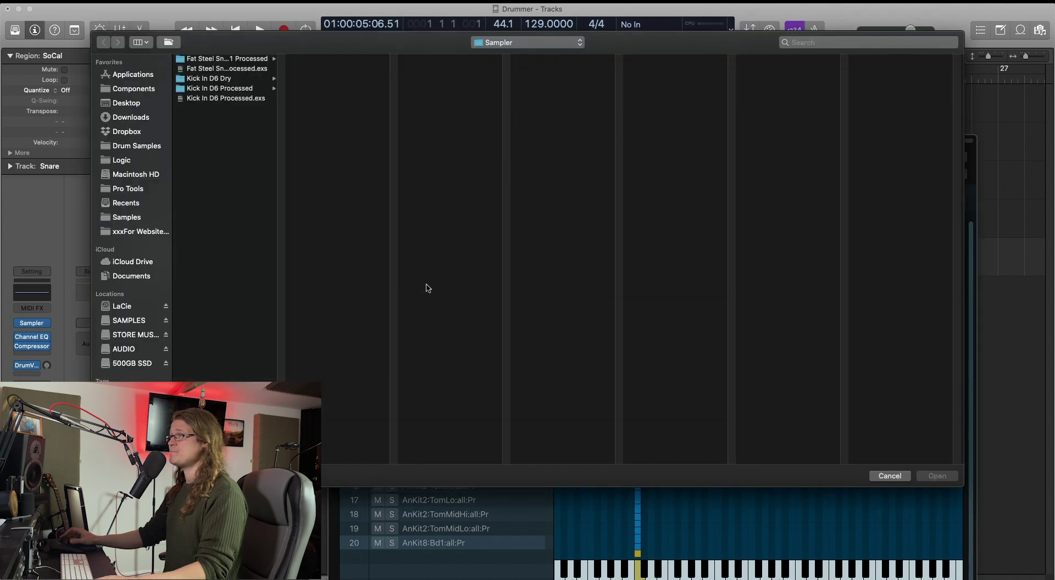
left_click(217, 70)
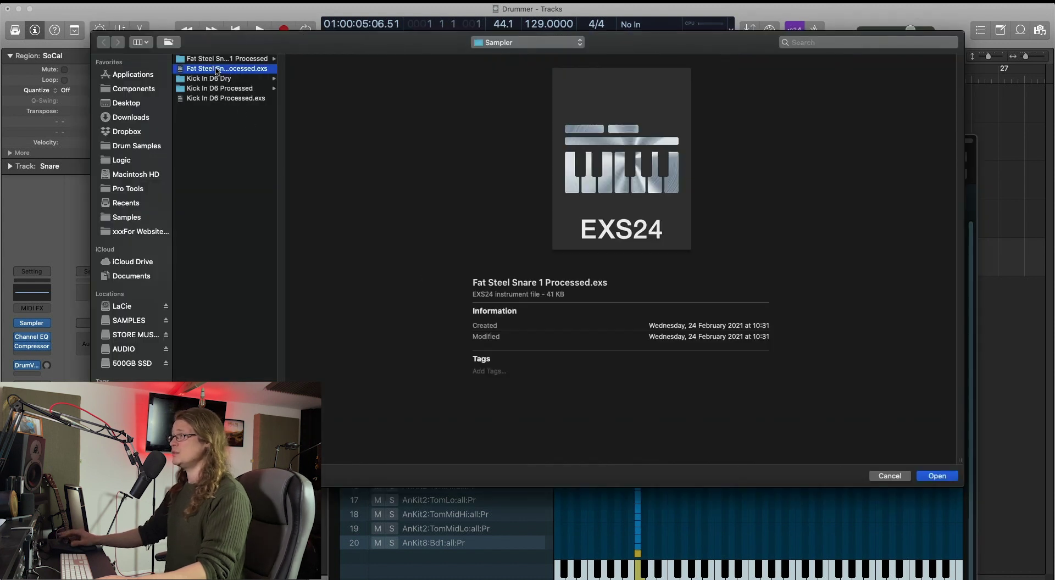
left_click(937, 476)
left_click_drag(493, 138, 429, 87)
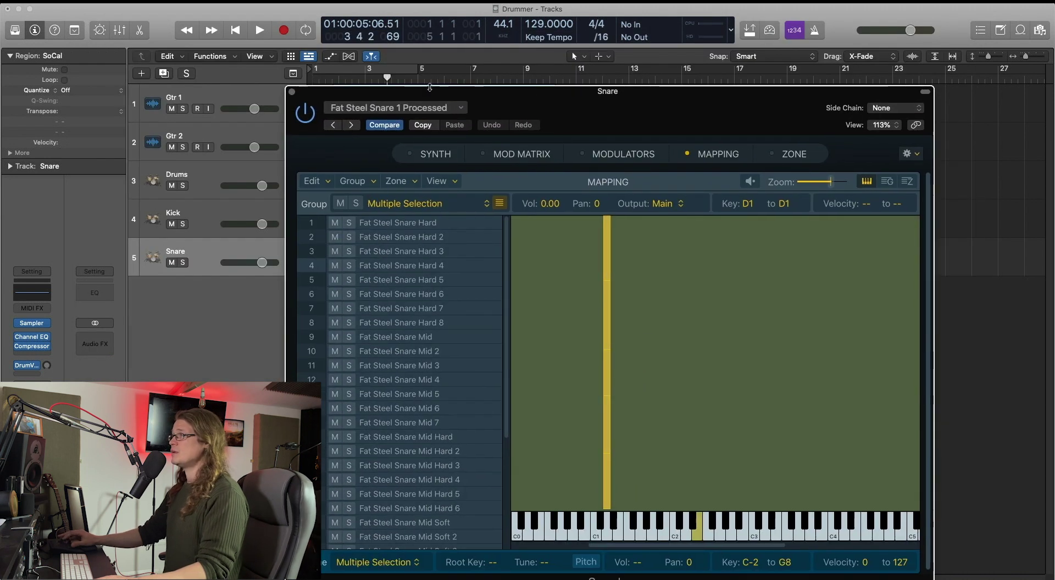
left_click(292, 92)
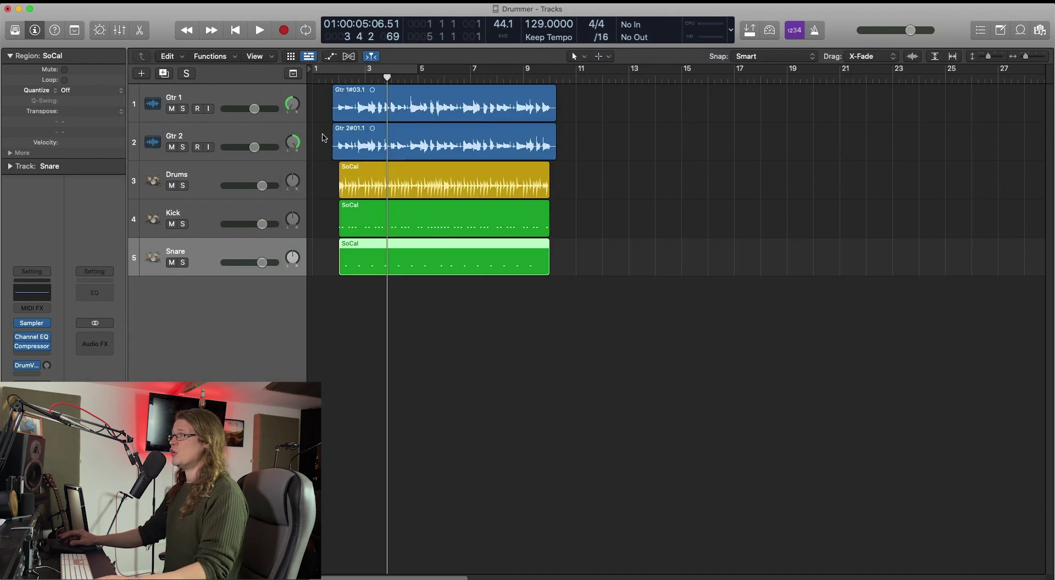
double_click(443, 263)
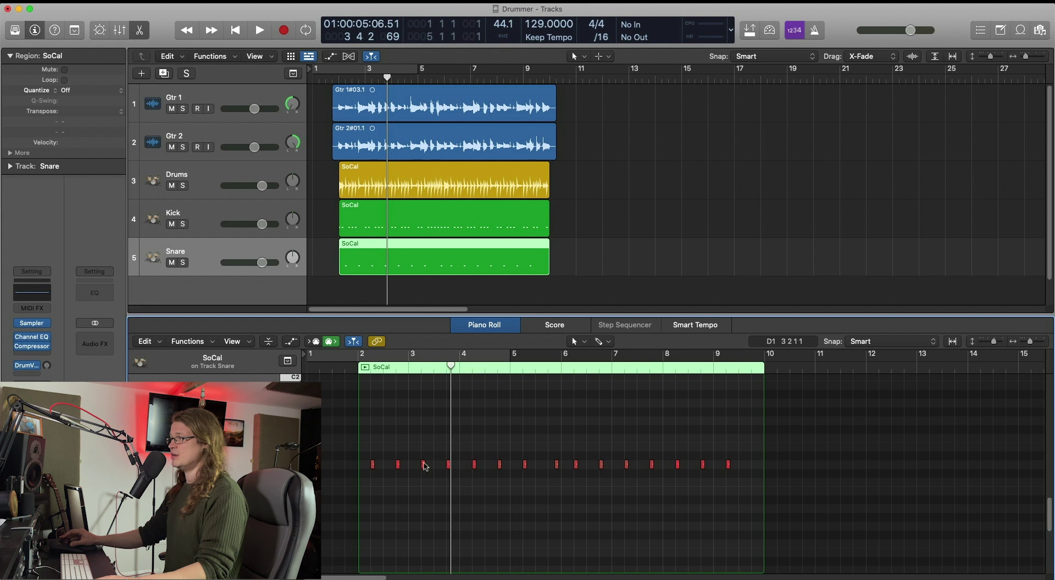
left_click(423, 464)
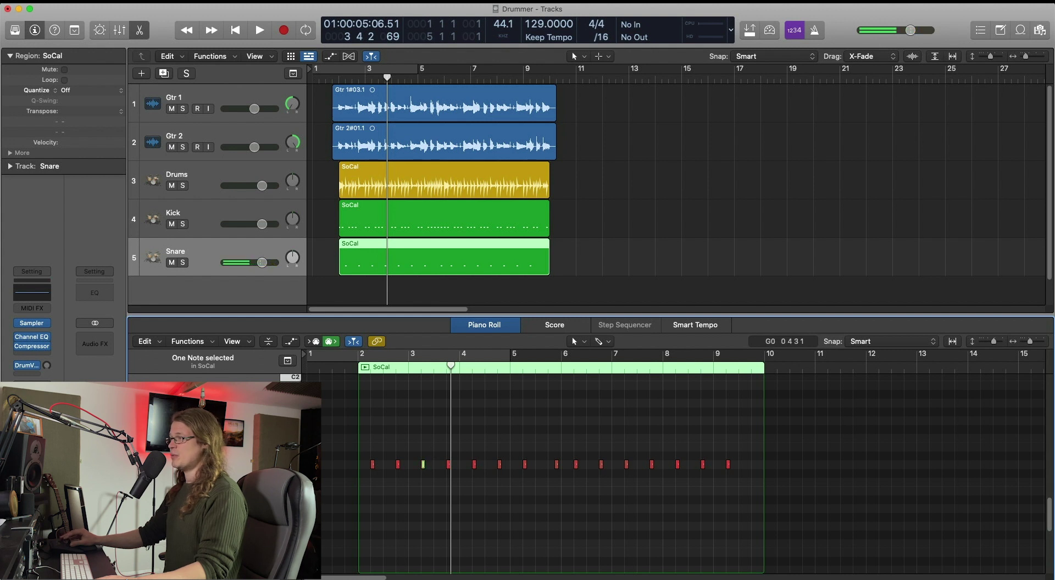
left_click(423, 465)
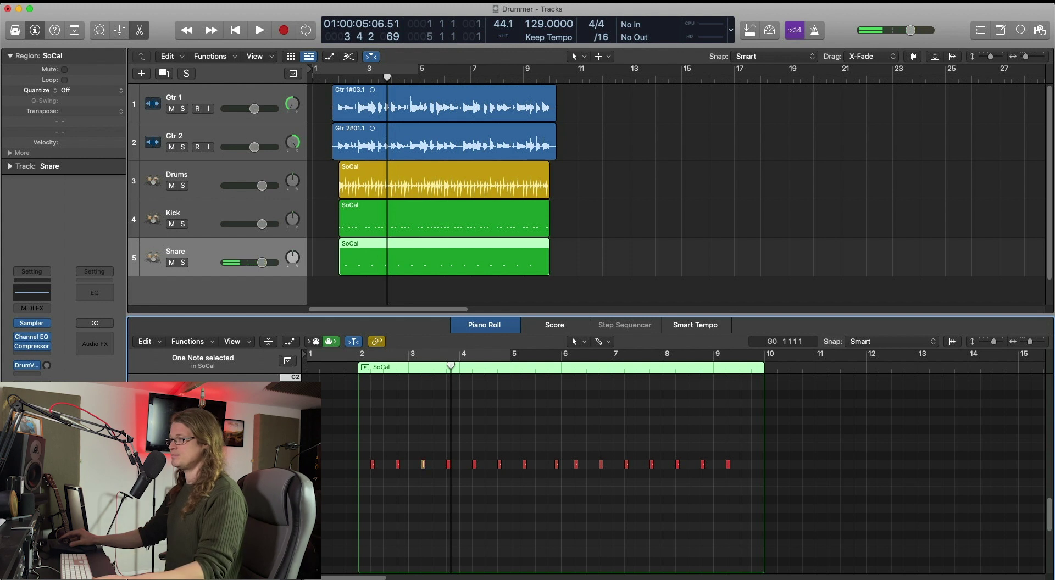
key("e")
left_click(655, 299)
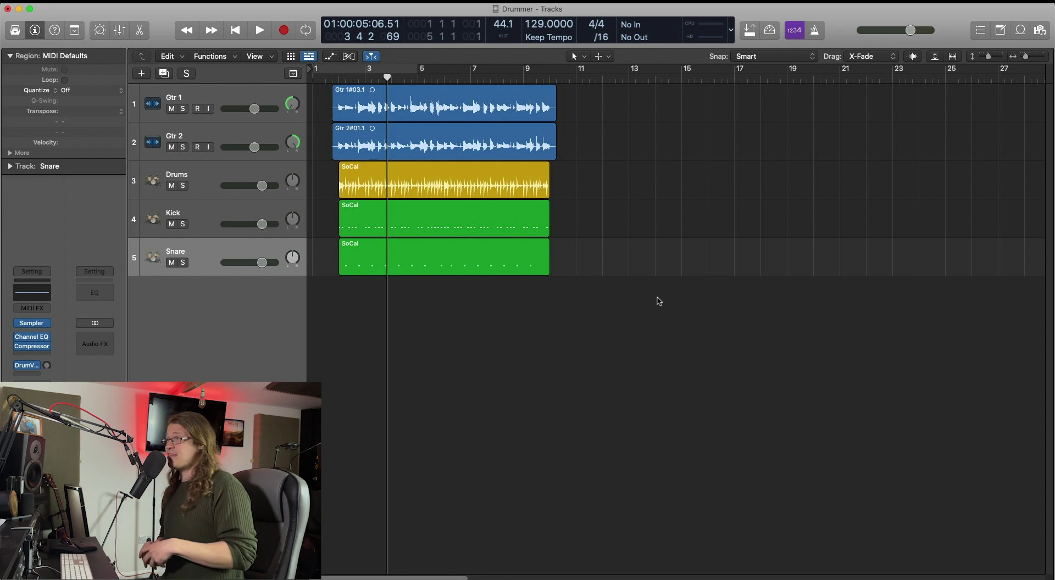
left_click(499, 176)
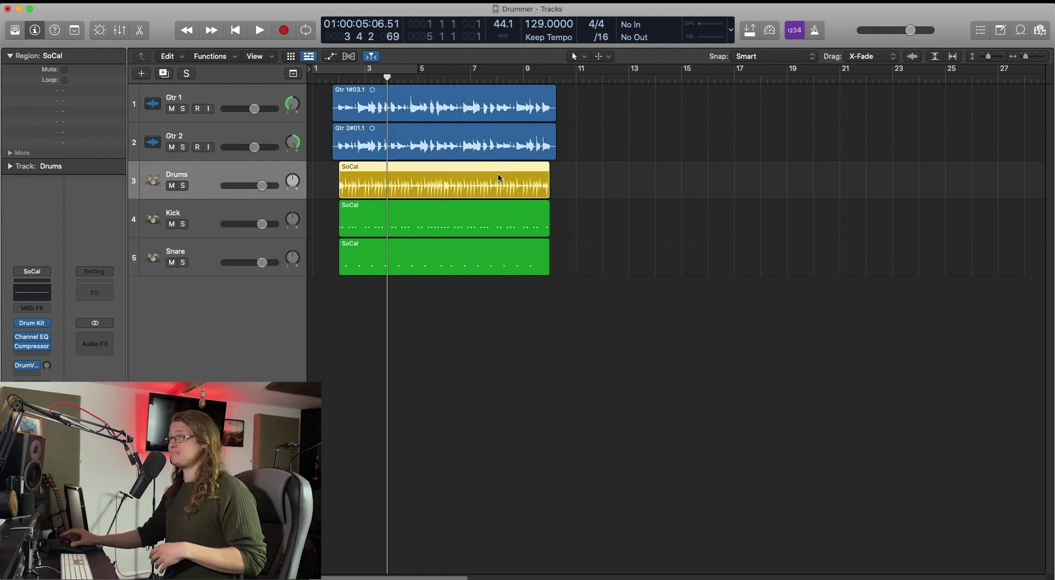
double_click(498, 177)
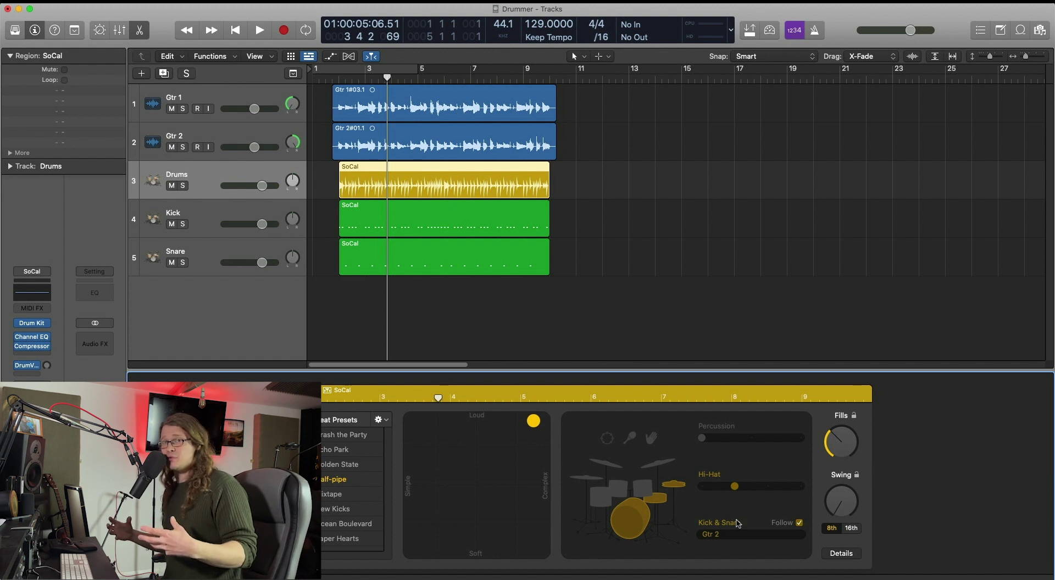
key("e")
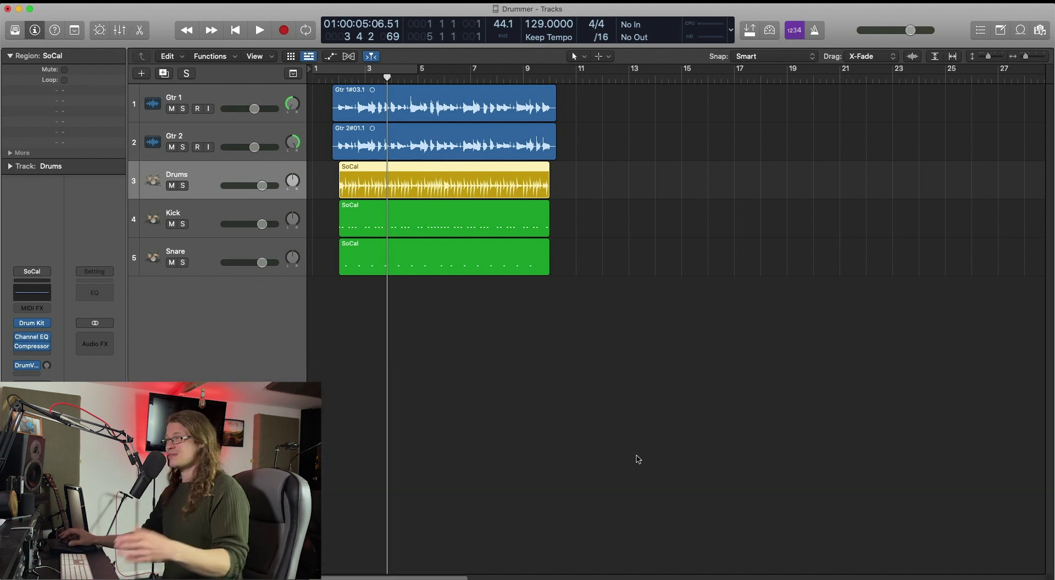
Play from bar 2 to hear the Kick In D6 and Fat Steel Snare samples against both guitars.
left_click_drag(352, 79, 337, 81)
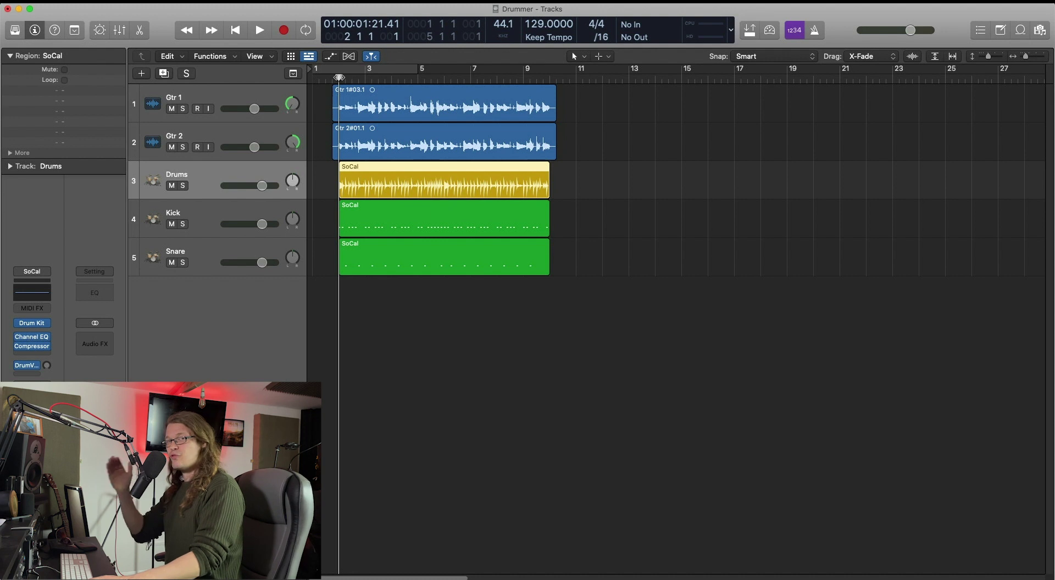
key("space")
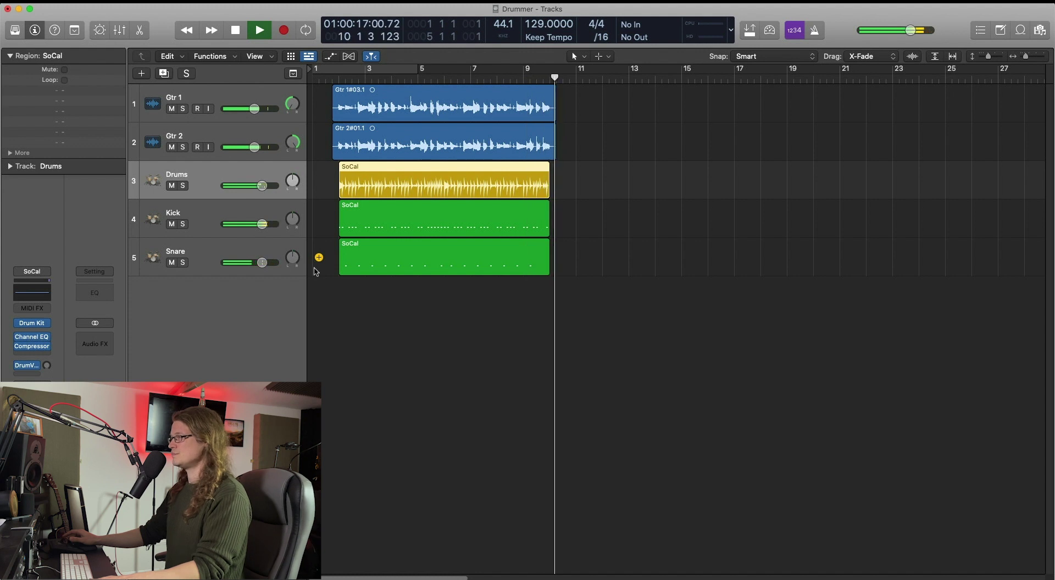
key("space")
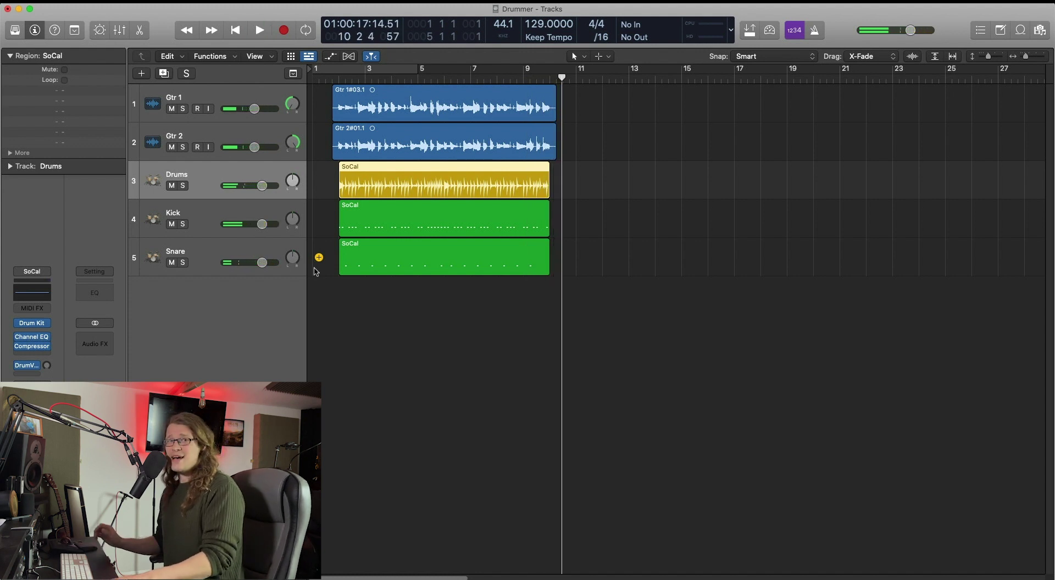